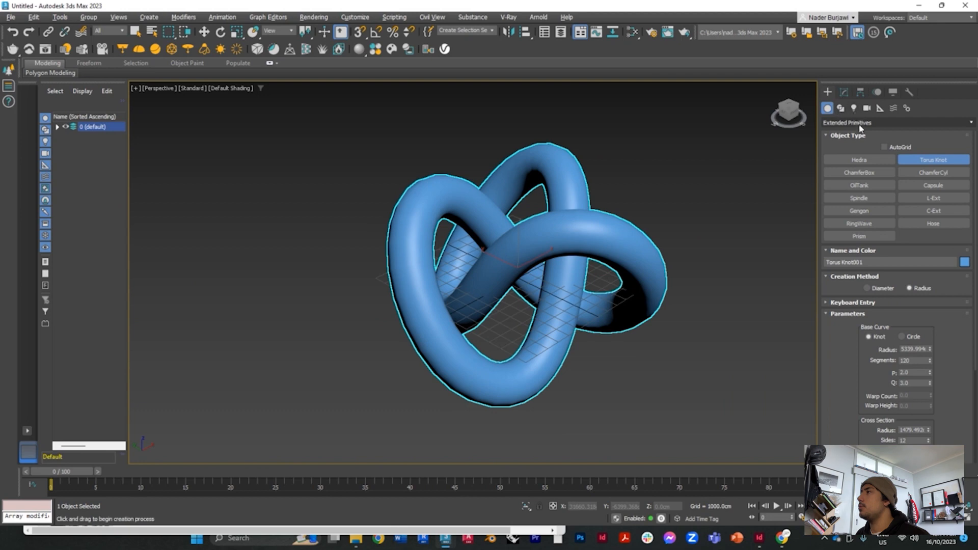
Step: Create a tyFlow object in the perspective viewport beside the torus knot
click(859, 124)
click(851, 135)
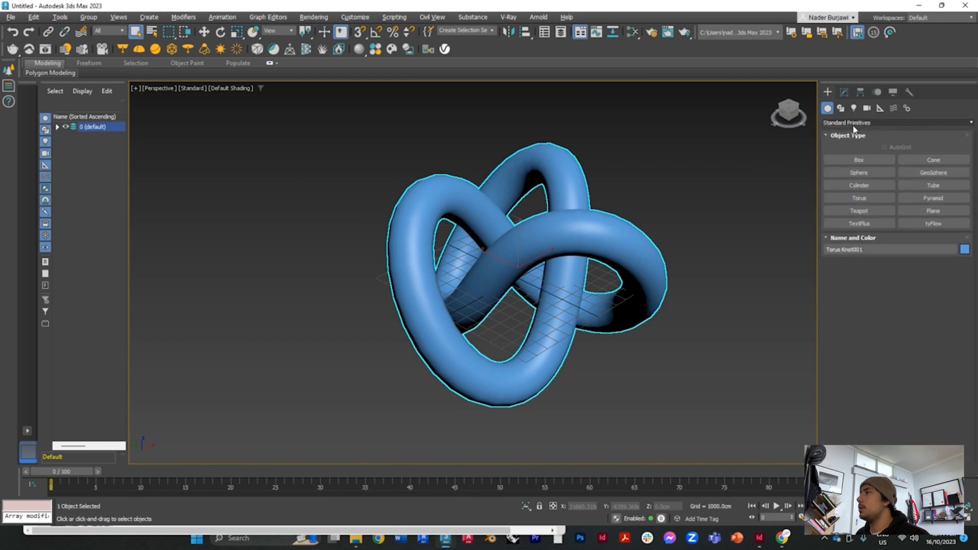
click(902, 223)
click(714, 235)
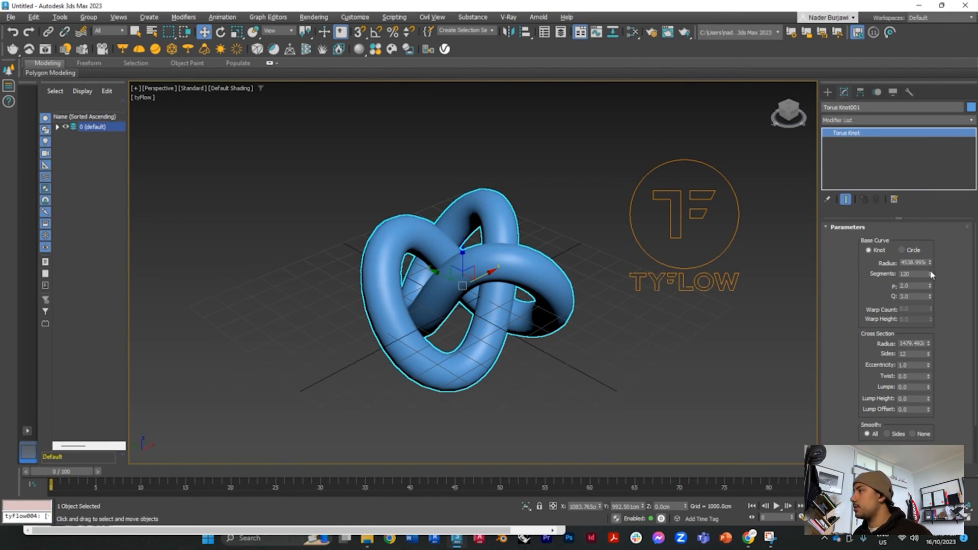
Step: Raise the torus knot's base curve segments to 151 and display edged faces in the viewport
drag(930, 275, 928, 258)
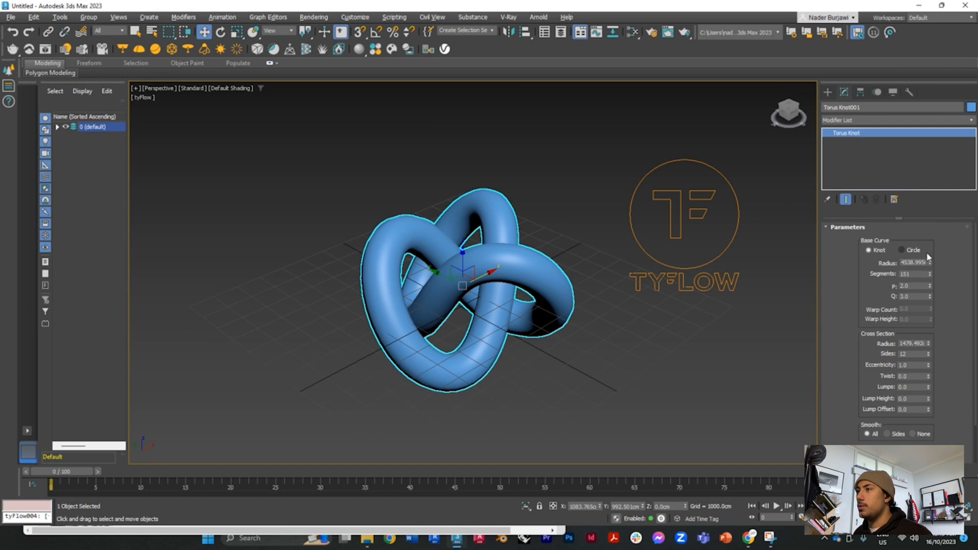
click(231, 89)
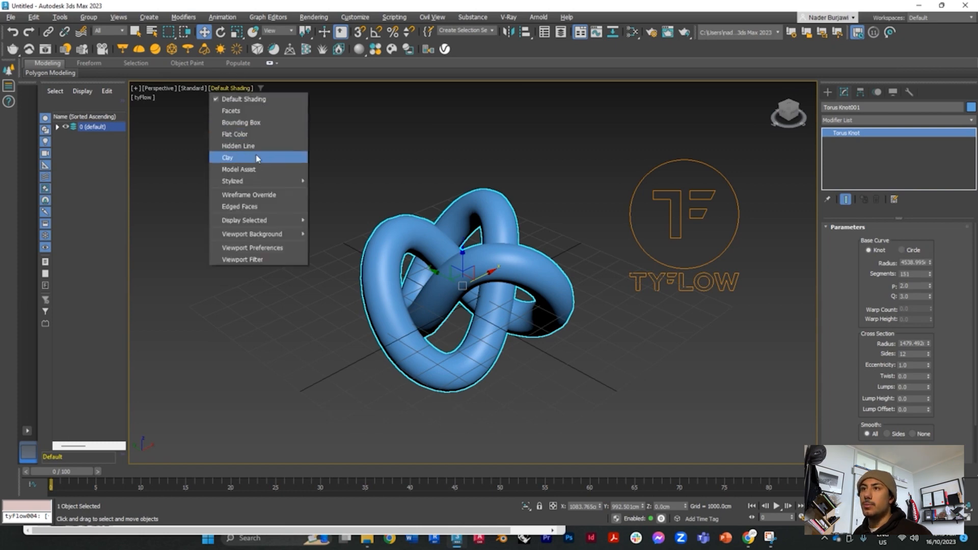
click(258, 208)
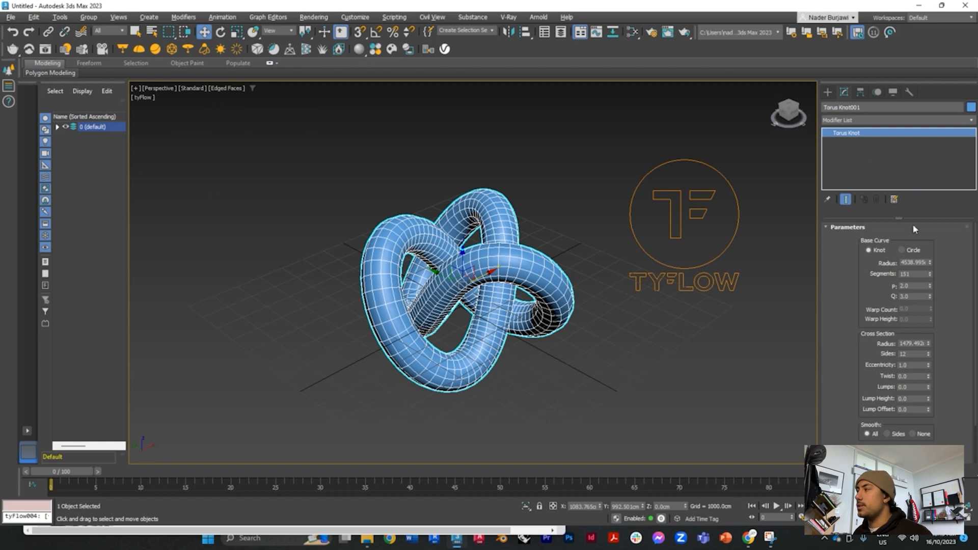
Step: Add a TurboSmooth modifier to the torus knot
click(828, 121)
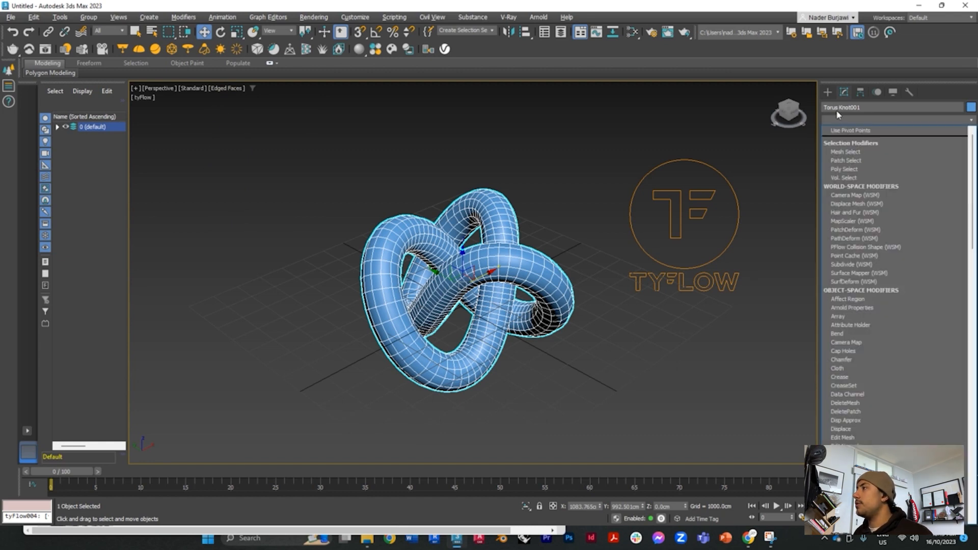
text(s)
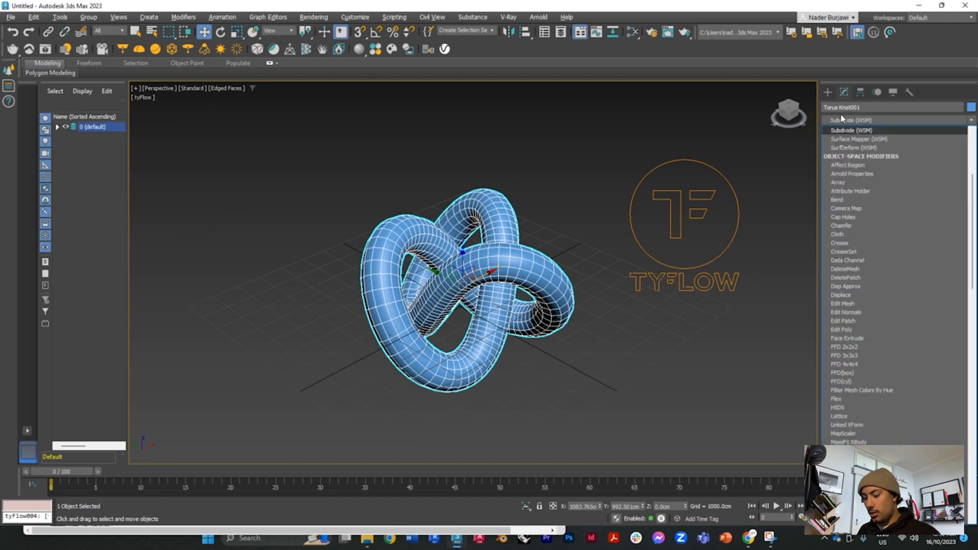
click(868, 131)
click(877, 120)
text(tu)
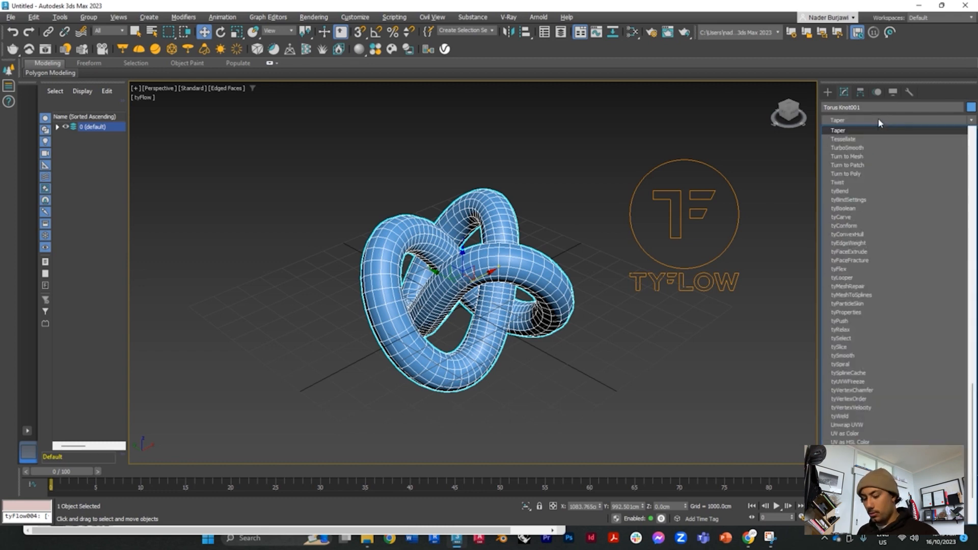
key(Return)
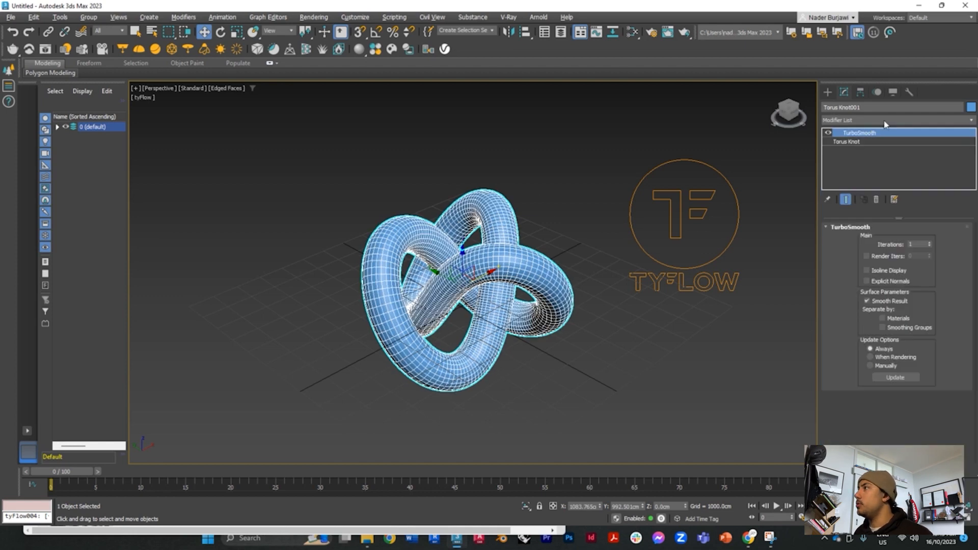
Step: Add a Shell modifier above TurboSmooth on the torus knot
click(874, 121)
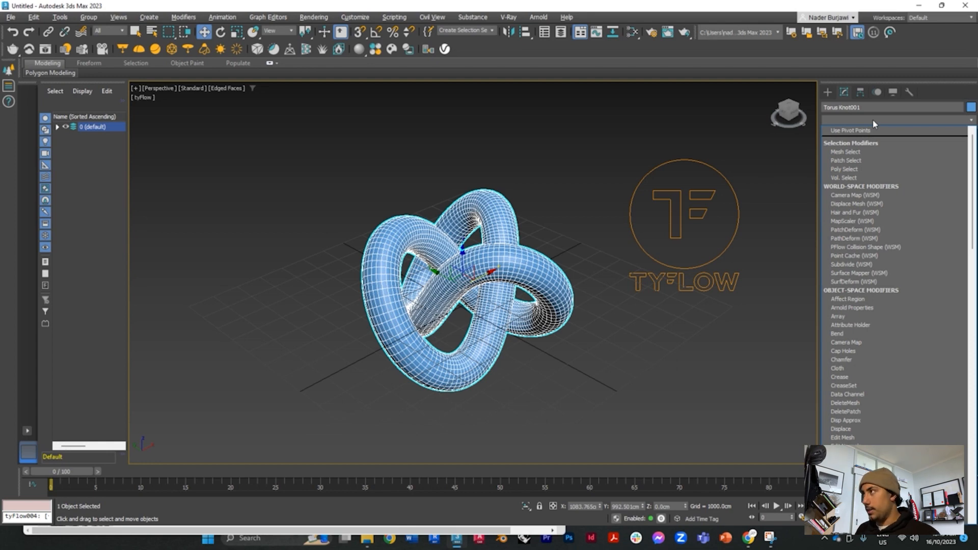
text(sh)
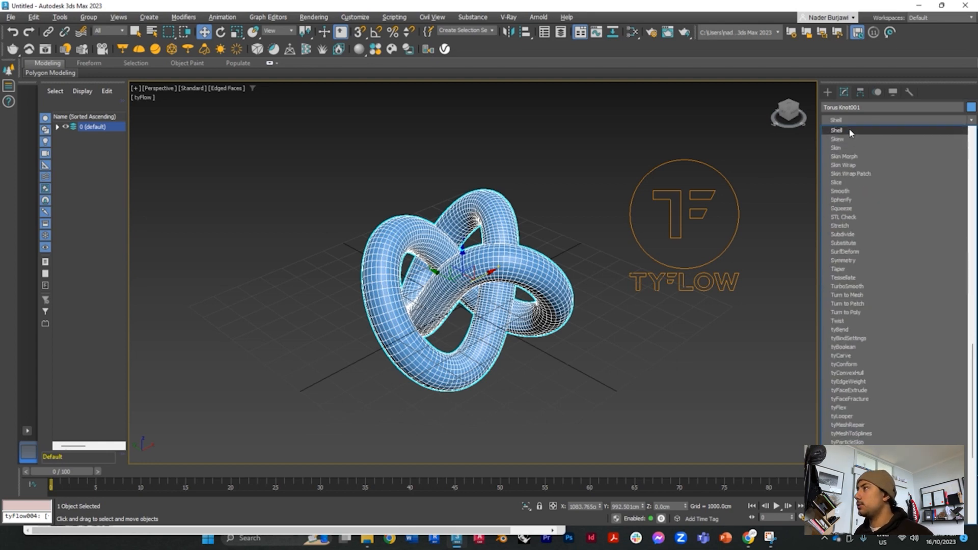
key(Return)
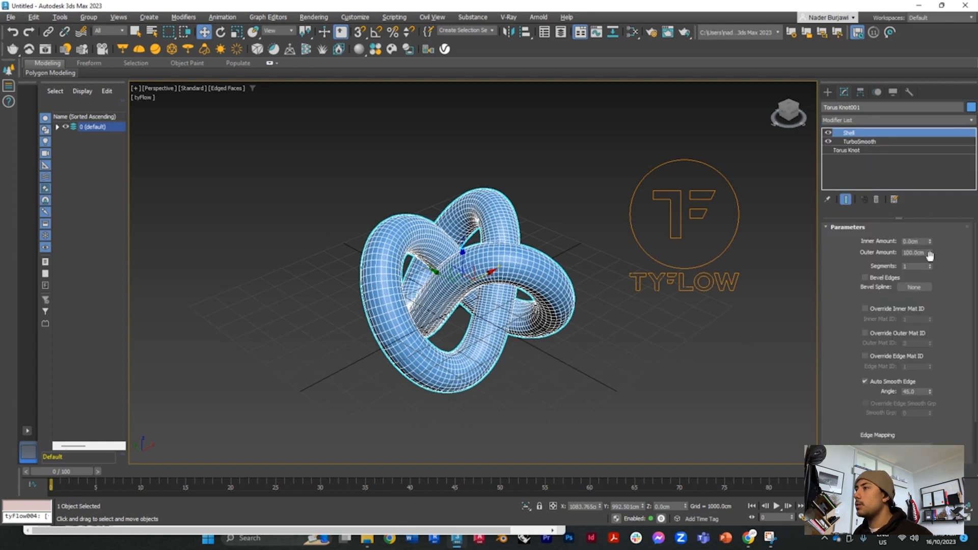
Step: Display the perspective viewport in wireframe and slightly increase the Shell modifier's outer amount
click(227, 88)
click(282, 202)
scroll(616, 279, up, 5)
click(633, 300)
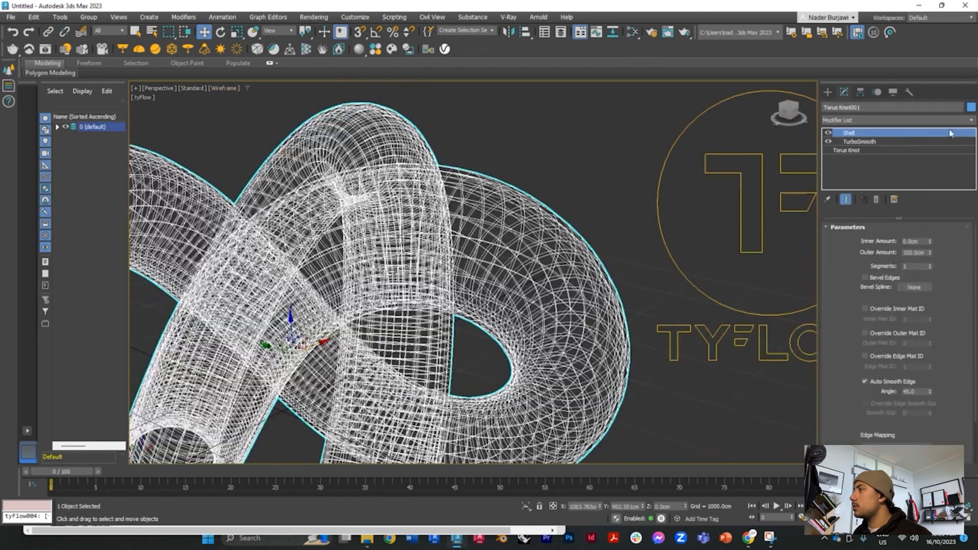
mouse_move(930, 253)
mouse_down()
mouse_move(927, 310)
mouse_move(924, 251)
mouse_up()
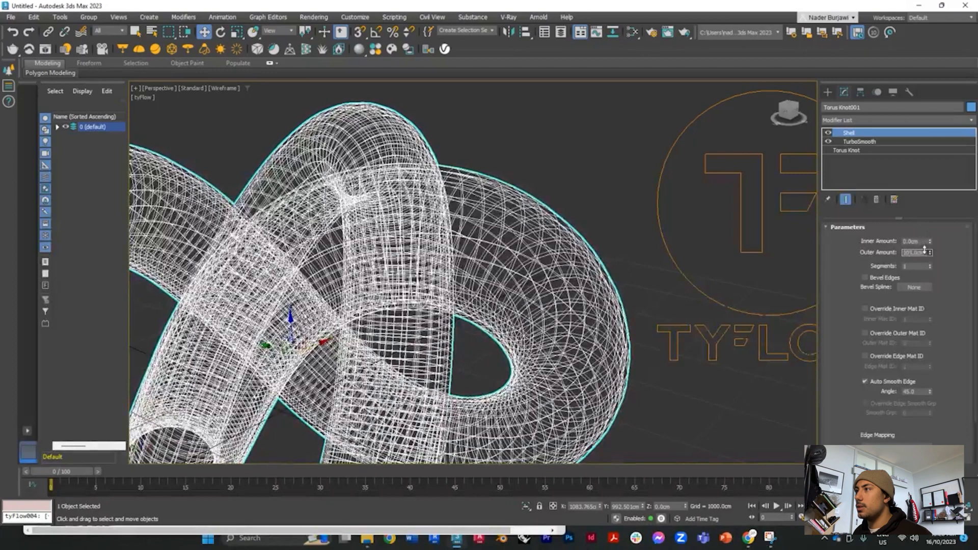
scroll(514, 174, down, 5)
click(559, 298)
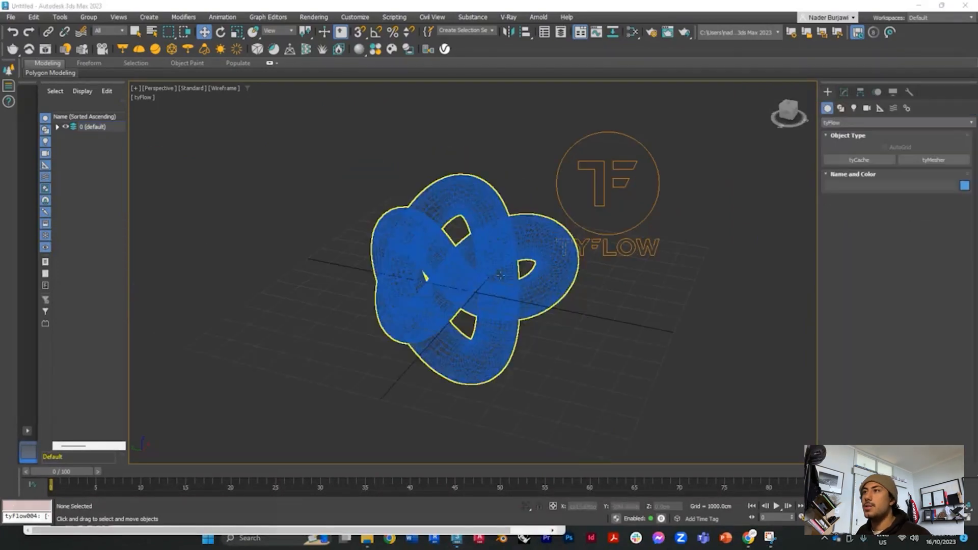
Step: Enable the See-Through display property for the torus knot
click(489, 307)
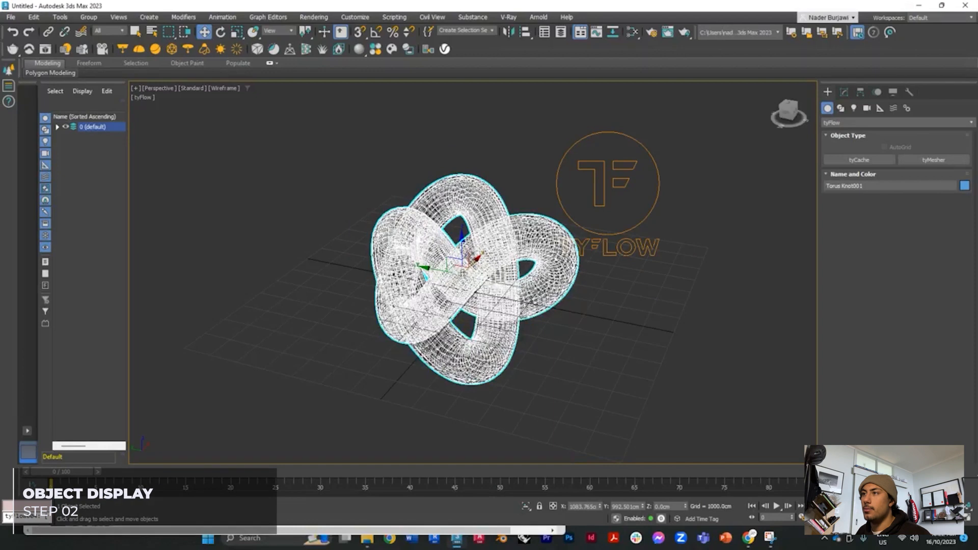
right_click(492, 261)
click(540, 360)
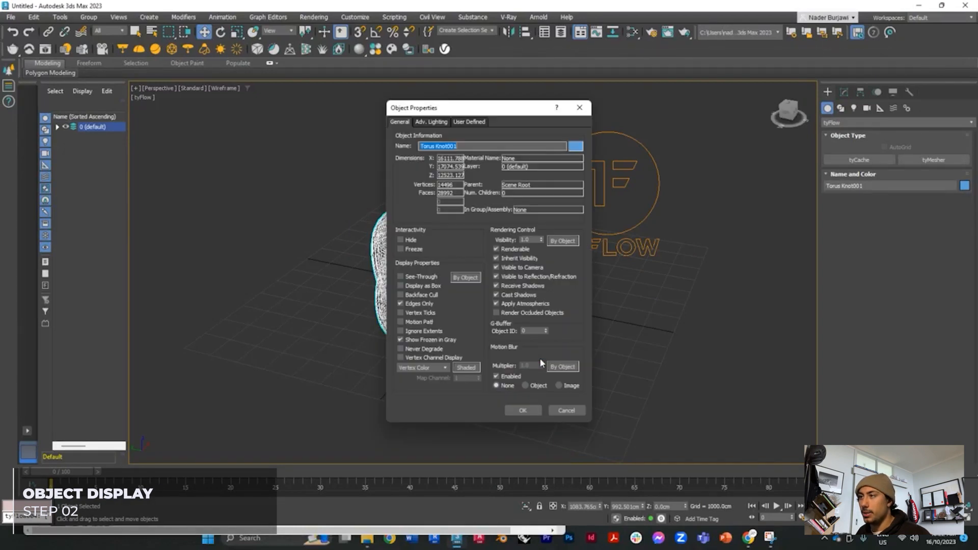
click(400, 277)
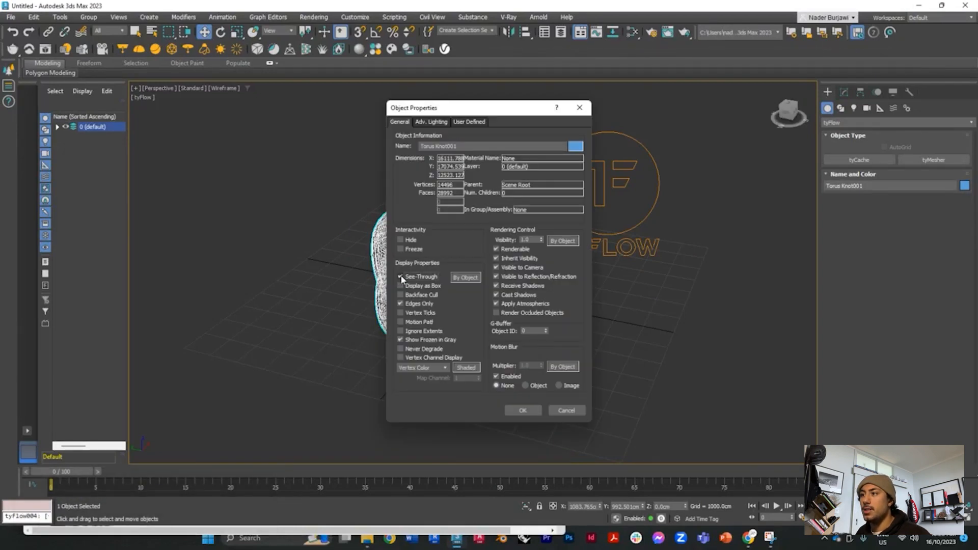
click(523, 410)
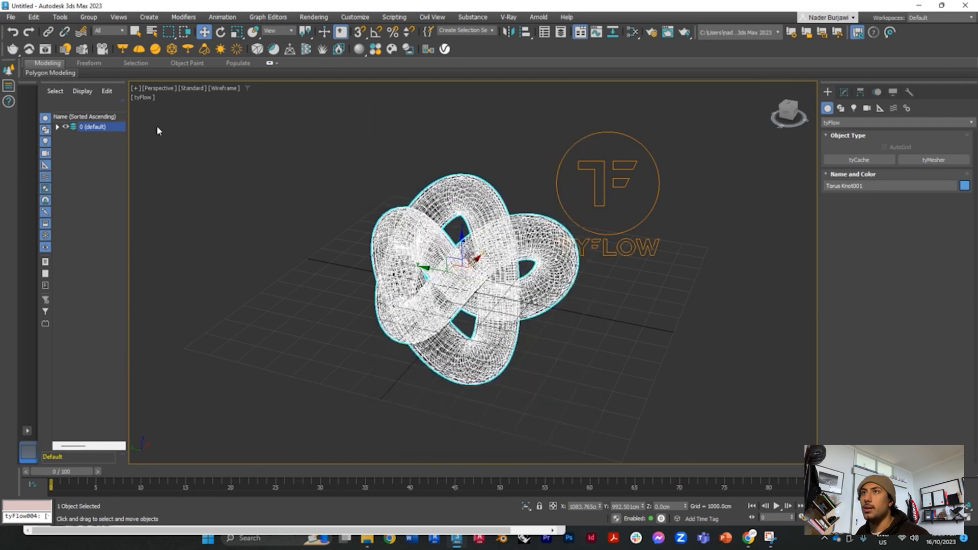
Step: Return the perspective viewport to Default Shading and deselect the torus knot
click(215, 88)
click(244, 98)
click(226, 88)
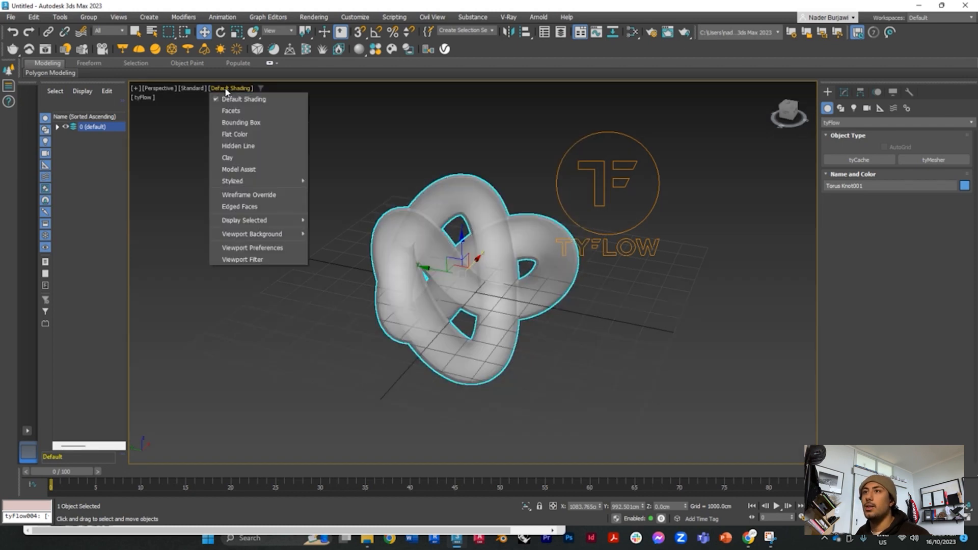
click(530, 284)
click(522, 340)
alt+right_click(537, 348)
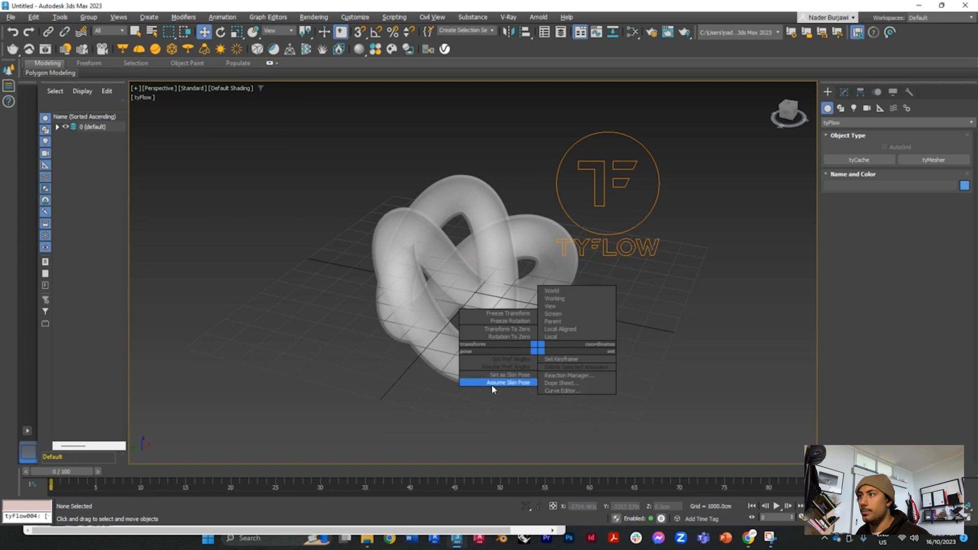
click(493, 390)
alt+middle_drag(469, 330, 589, 351)
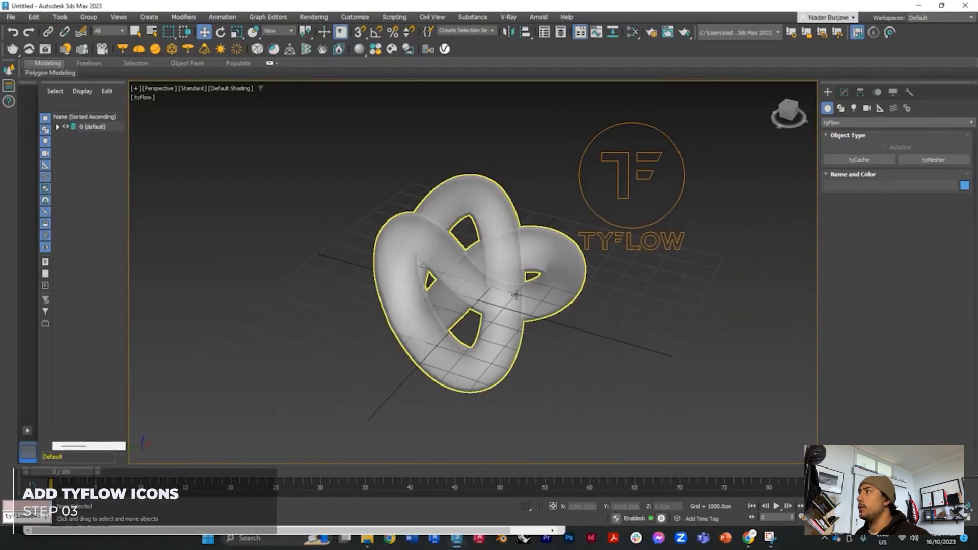
Step: Create a tyIcon helper from the tyFlow helpers over the tube at the knot's outer edge in the Top view
click(880, 108)
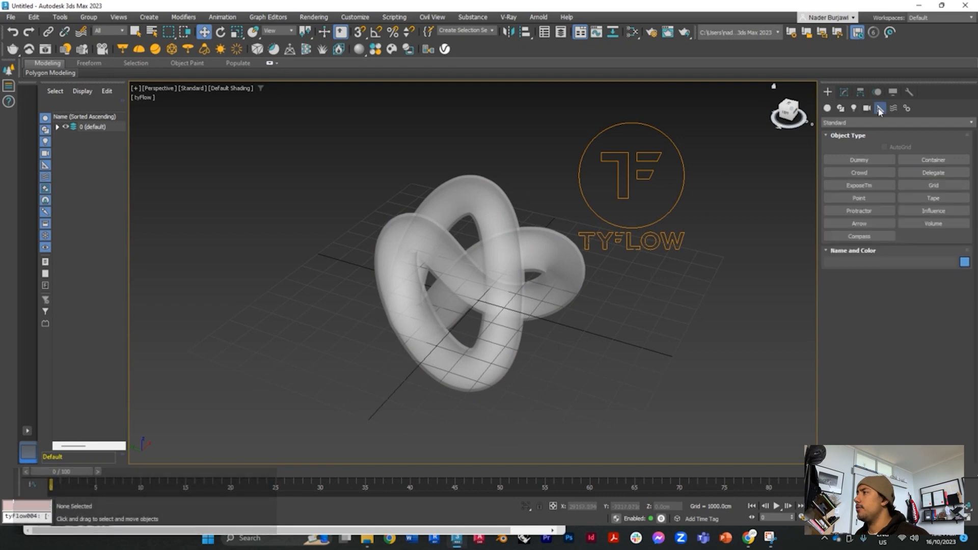
click(874, 123)
click(840, 215)
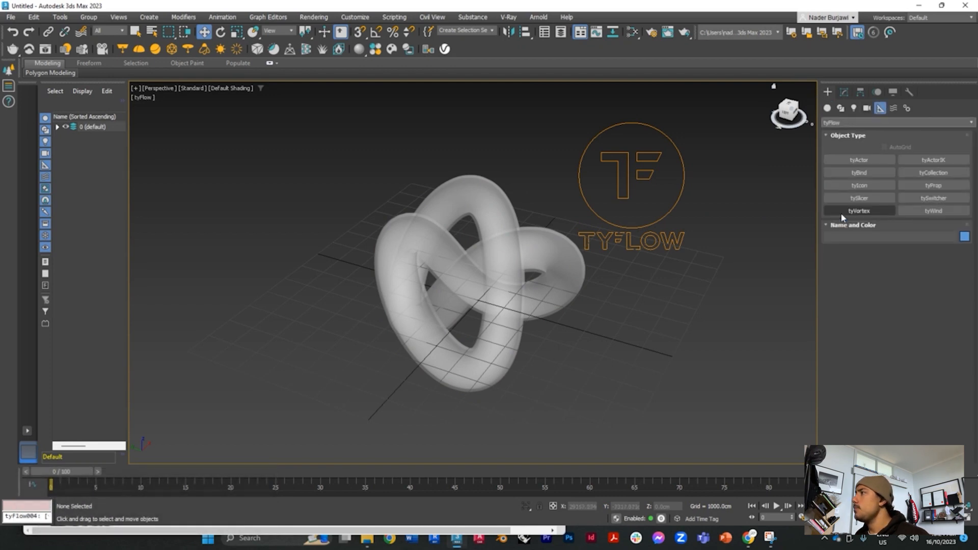
click(869, 187)
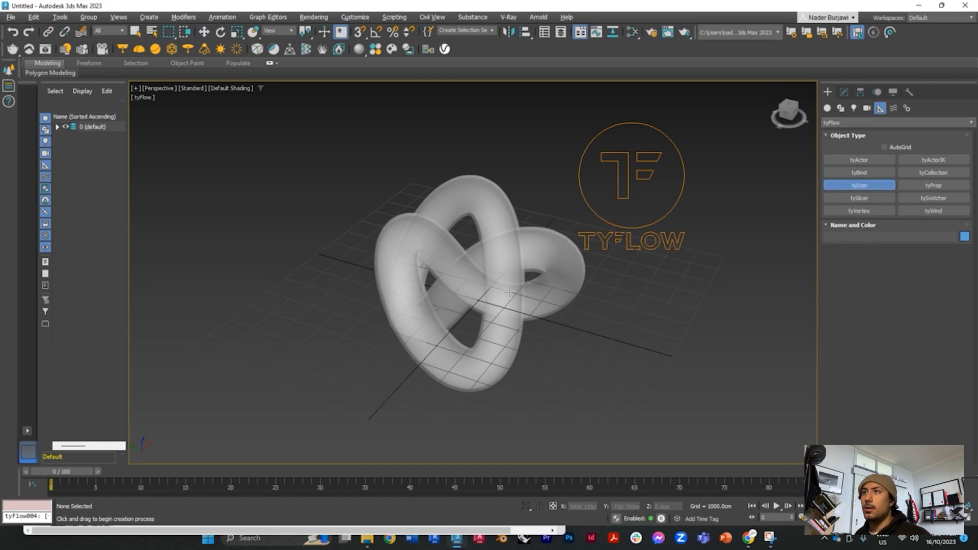
key(alt+w)
scroll(300, 162, up, 5)
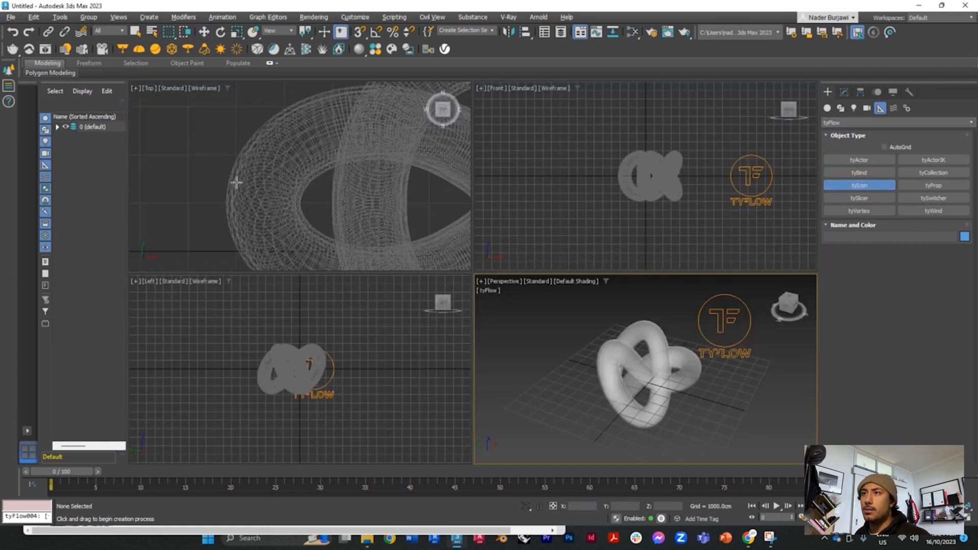
drag(236, 182, 291, 220)
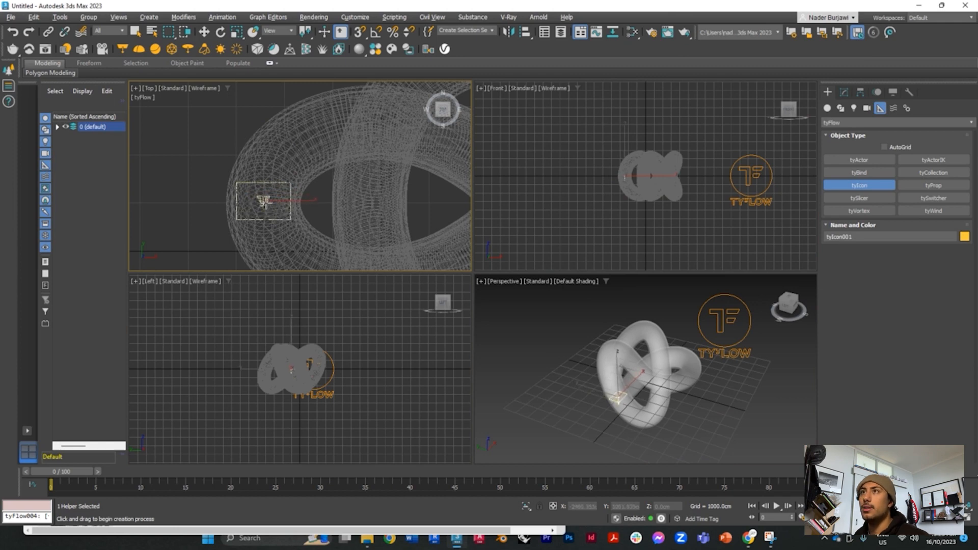
Step: Move the tyIcon up to the top of the torus knot's nearest loop
key(w)
scroll(615, 375, up, 6)
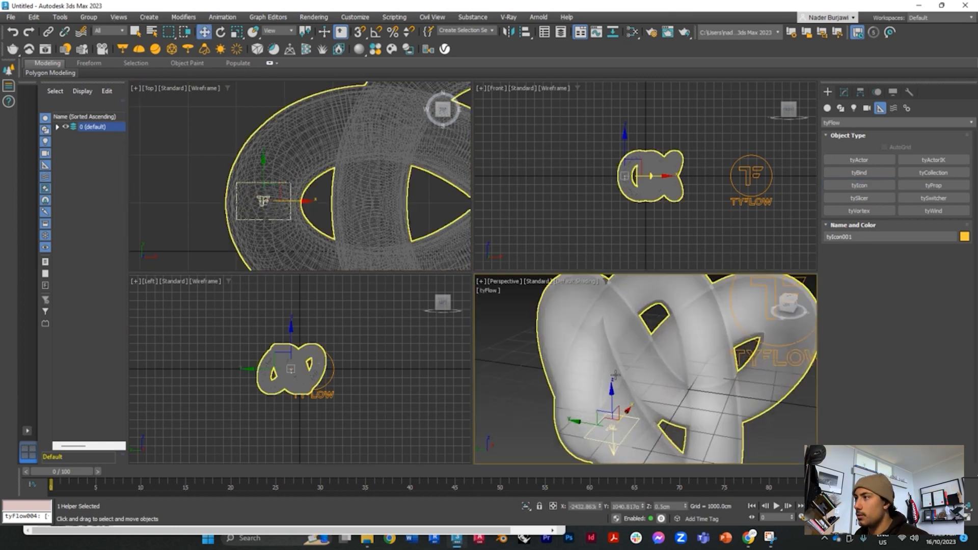
drag(612, 390, 612, 283)
click(561, 319)
key(ctrl+z)
drag(574, 308, 539, 311)
alt+middle_drag(539, 312, 580, 356)
drag(579, 397, 662, 377)
alt+middle_drag(662, 377, 578, 337)
scroll(649, 377, down, 8)
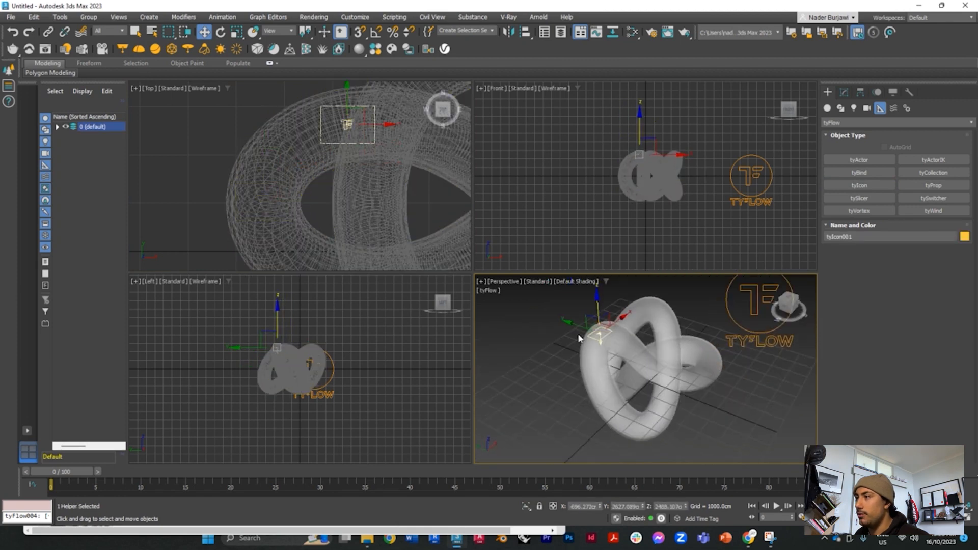
Step: Clone the tyIcon as one independent copy and move it across to the knot's rear loop
mouse_move(595, 330)
shift+mouse_down()
mouse_move(619, 329)
mouse_move(700, 370)
shift+mouse_up()
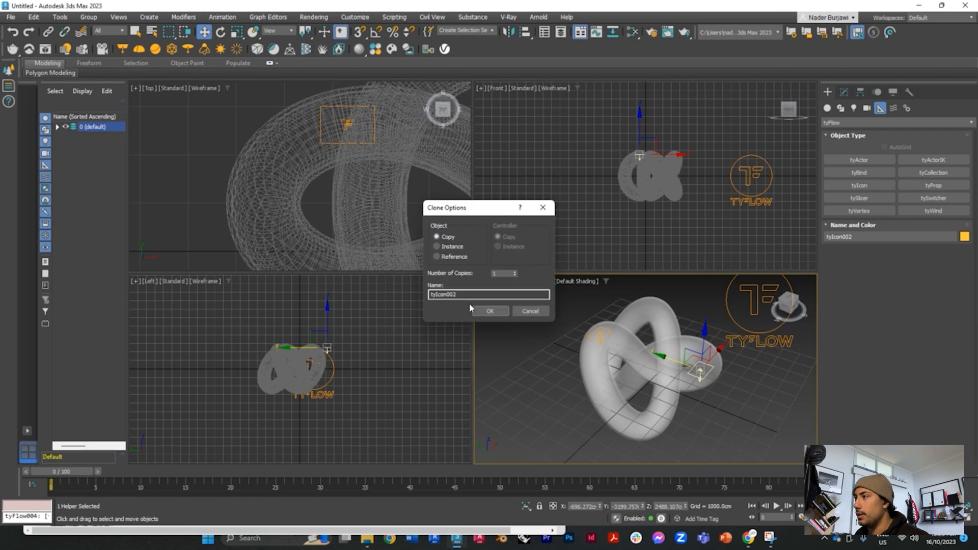
click(485, 312)
alt+middle_drag(601, 417, 702, 410)
drag(726, 367, 788, 383)
scroll(787, 384, down, 3)
alt+middle_drag(788, 384, 698, 403)
drag(685, 328, 649, 300)
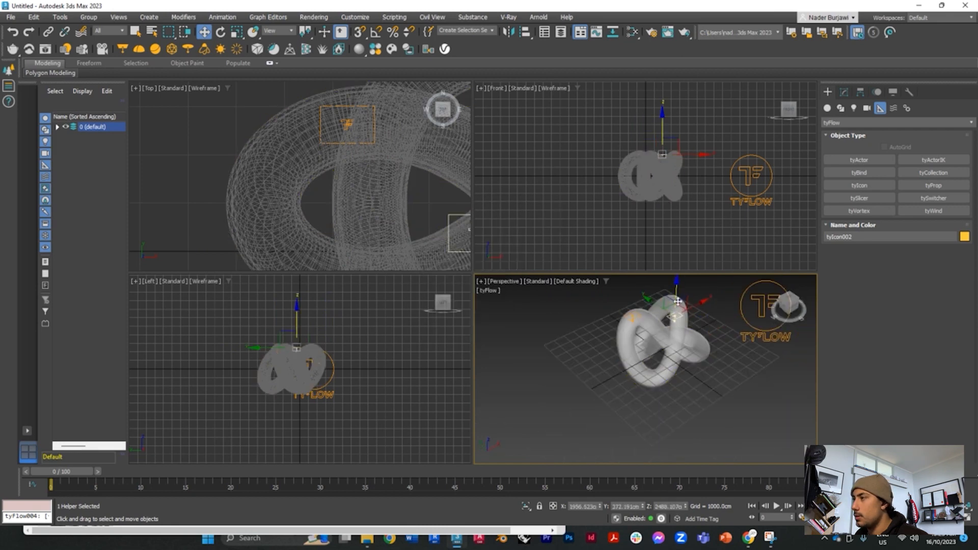
Step: Fine-tune the copied tyIcon's position so it sits inside the top of the second loop
alt+middle_drag(677, 302, 713, 356)
drag(702, 334, 736, 338)
scroll(712, 351, up, 4)
alt+middle_drag(713, 351, 677, 379)
scroll(677, 375, down, 4)
drag(346, 175, 357, 175)
alt+middle_drag(677, 379, 739, 356)
drag(738, 330, 723, 331)
alt+middle_drag(749, 402, 742, 389)
click(742, 389)
Step: Maximize the perspective viewport and frame the knot, both tyIcons and the tyFlow object
key(alt+w)
scroll(595, 326, down, 4)
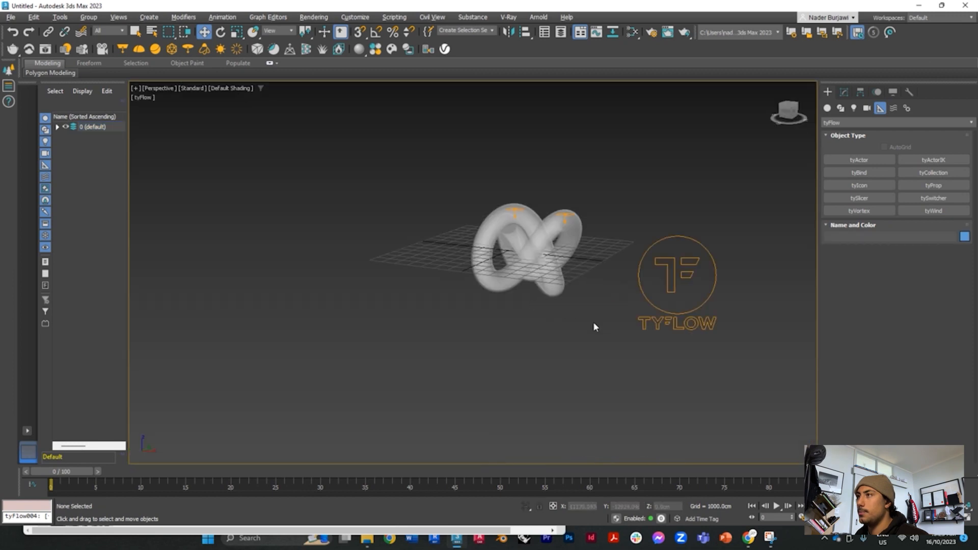
scroll(593, 323, up, 4)
mouse_move(593, 323)
alt+middle_down()
mouse_move(679, 325)
mouse_move(614, 323)
mouse_move(565, 340)
mouse_move(594, 331)
alt+middle_up()
scroll(571, 347, down, 3)
alt+middle_drag(530, 380, 518, 406)
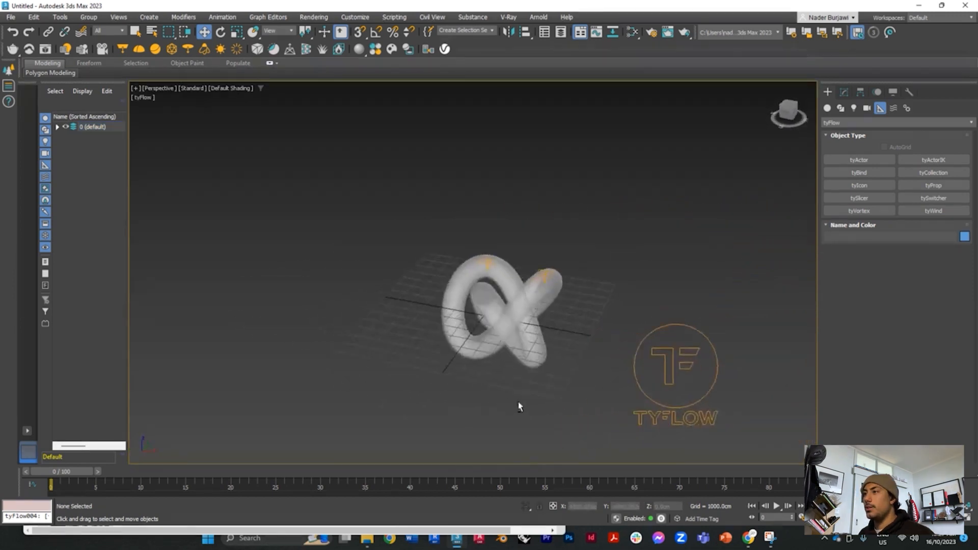
scroll(493, 313, down, 2)
click(497, 316)
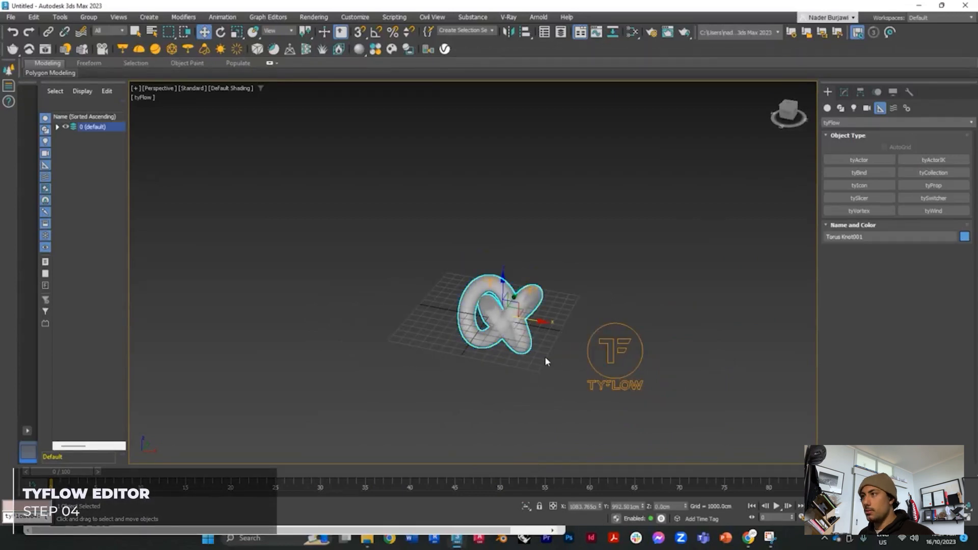
key(z)
scroll(483, 341, down, 6)
scroll(489, 359, up, 2)
click(504, 341)
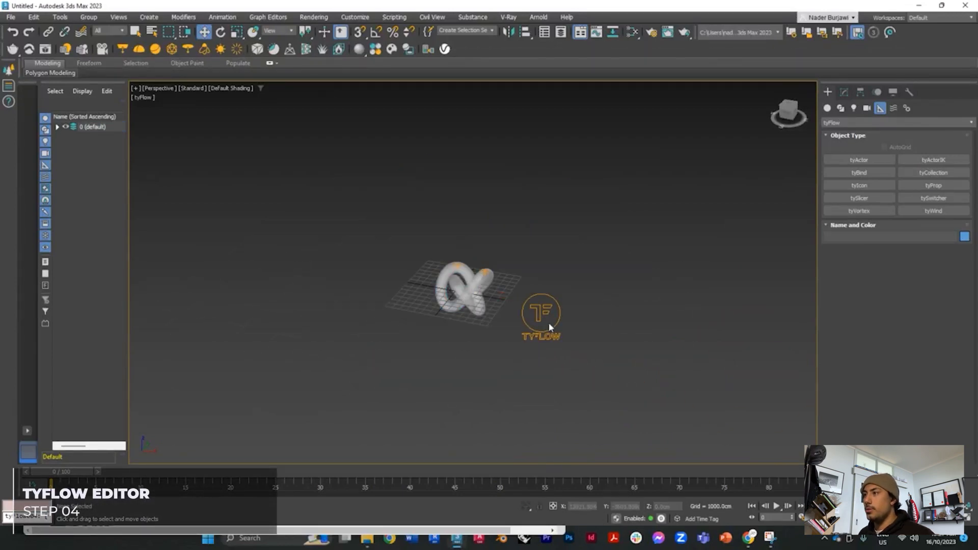
Step: Open the tyFlow object's editor, then narrow its window and place it beside the torus knot
click(549, 326)
click(844, 93)
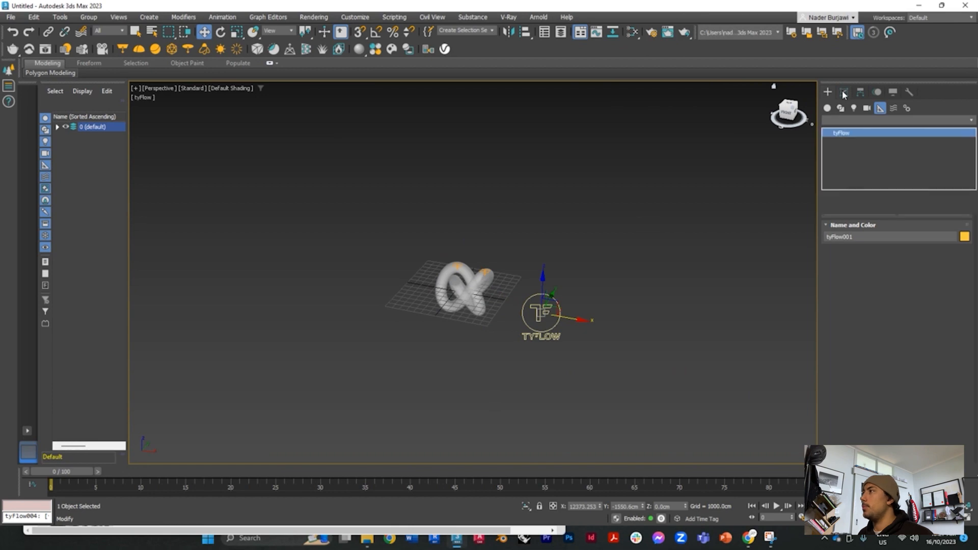
click(889, 250)
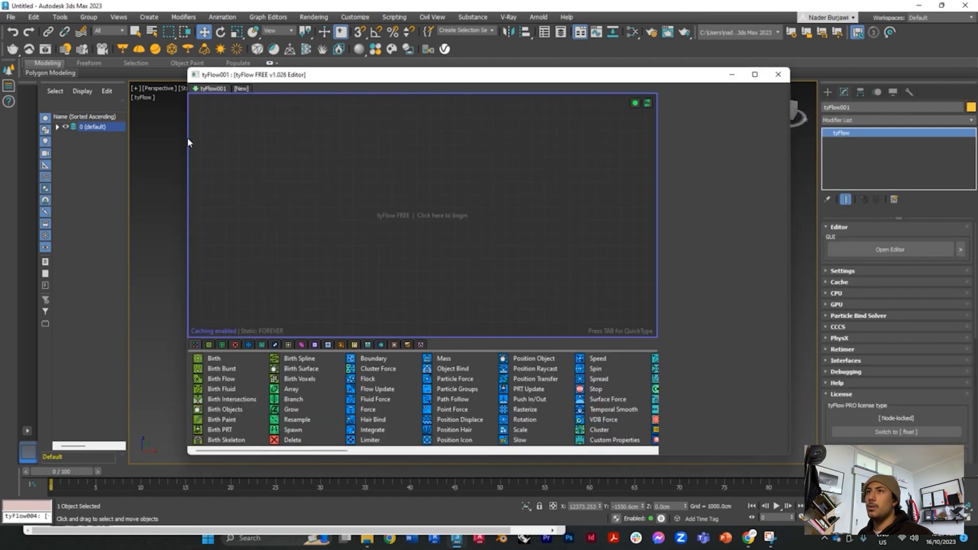
drag(188, 136, 392, 137)
drag(510, 76, 665, 81)
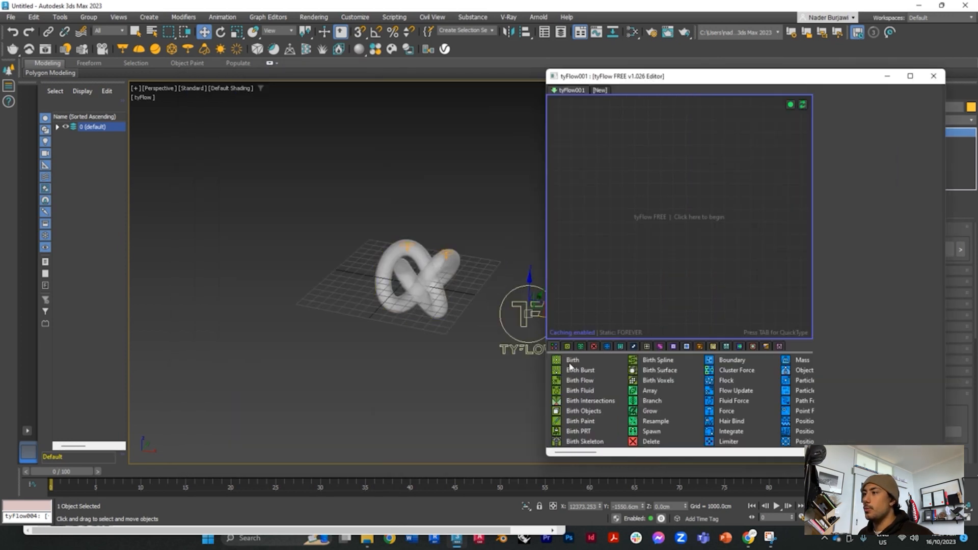
Step: Create an event with a Birth operator ending at frame 300 and set the scene's animation length to 300
drag(570, 361, 671, 212)
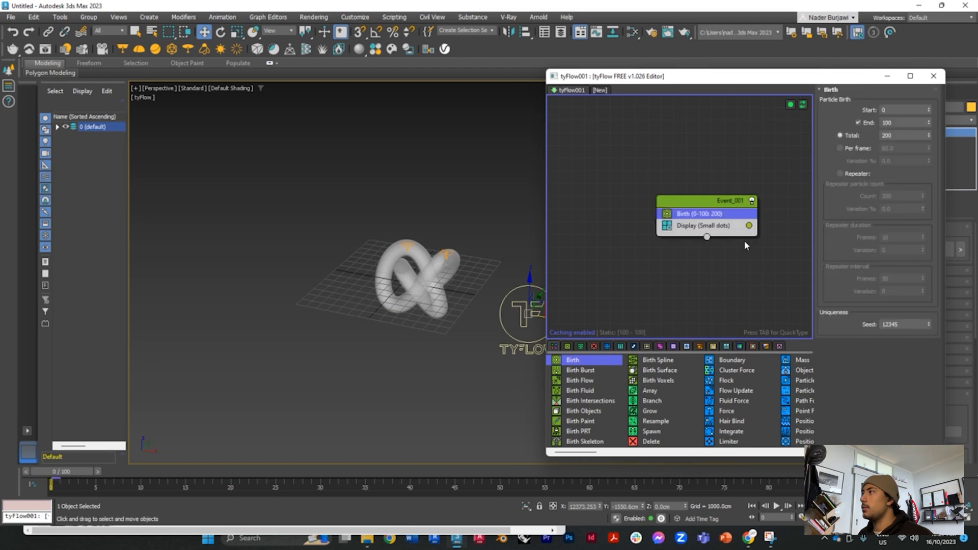
drag(683, 204, 667, 202)
click(895, 123)
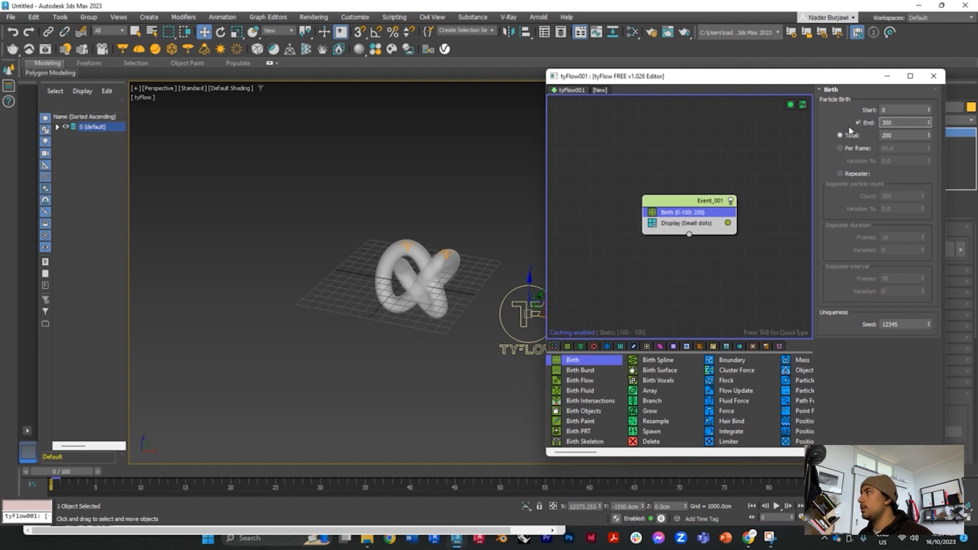
key(Return)
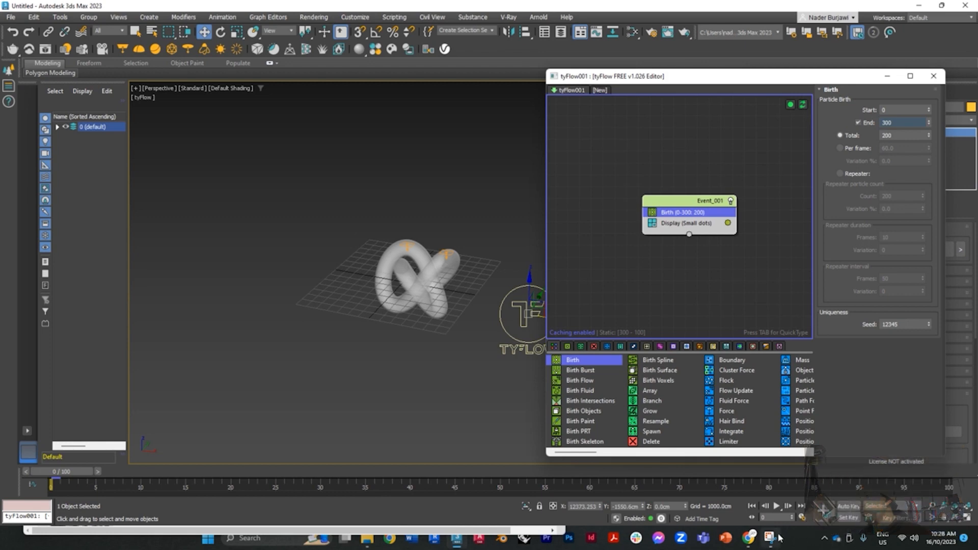
click(802, 519)
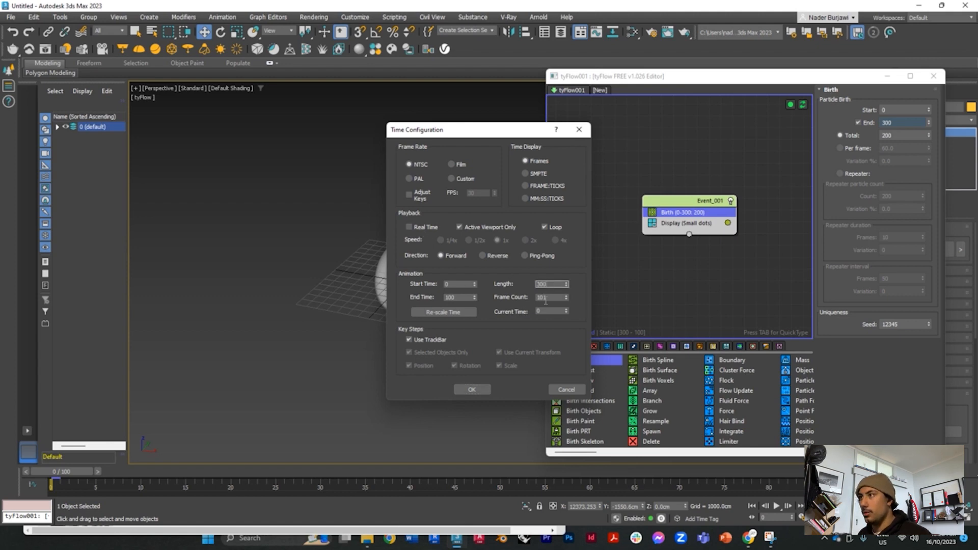
click(472, 389)
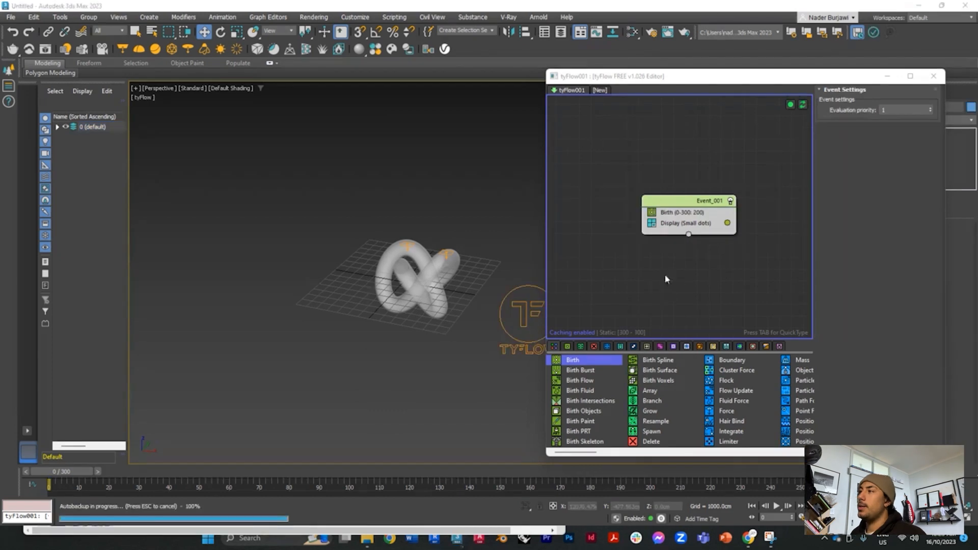
Step: Add a Position Icon operator to the event directly below the Birth operator
click(684, 224)
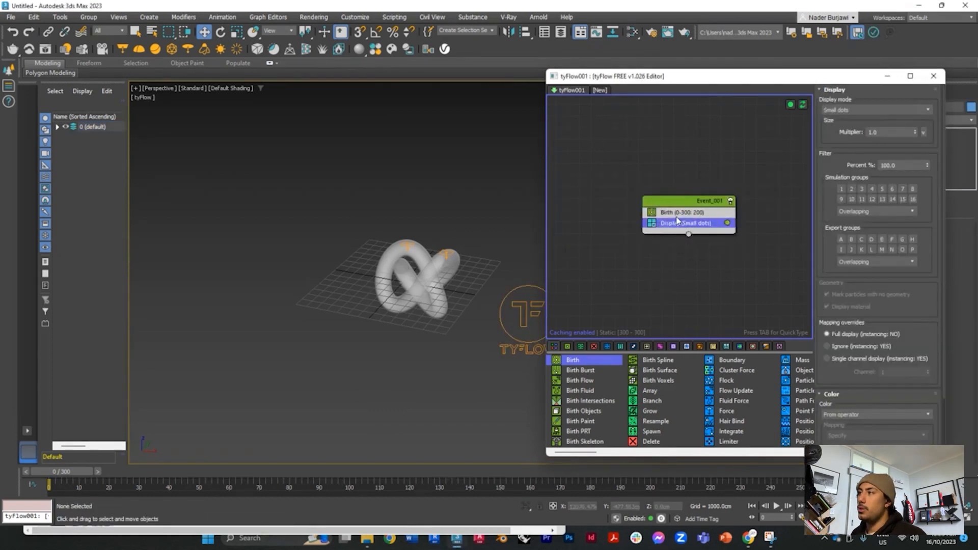
drag(677, 220, 683, 226)
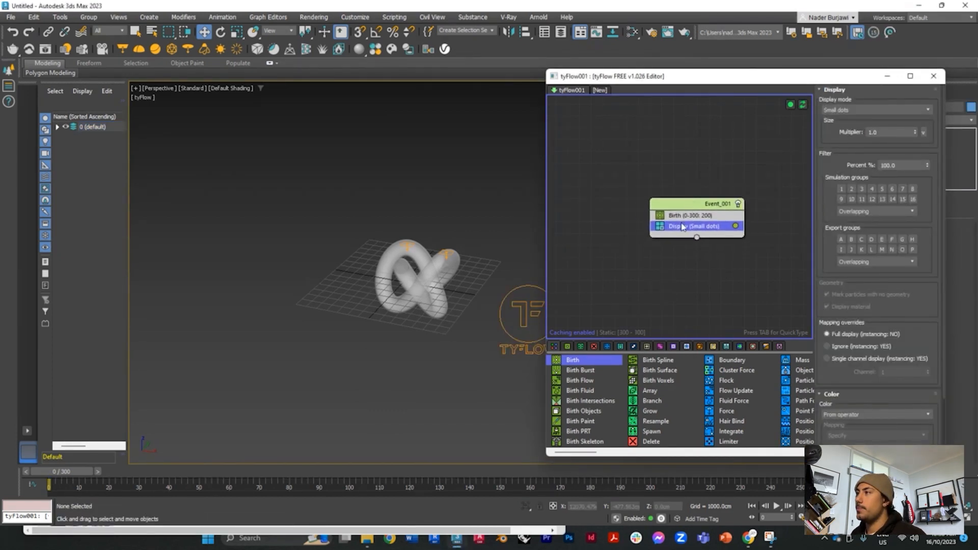
click(682, 218)
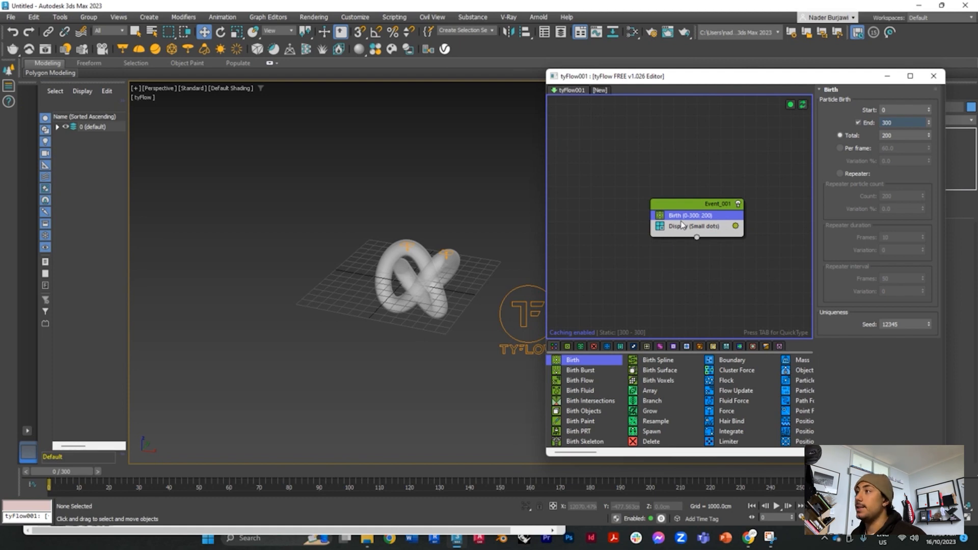
key(Tab)
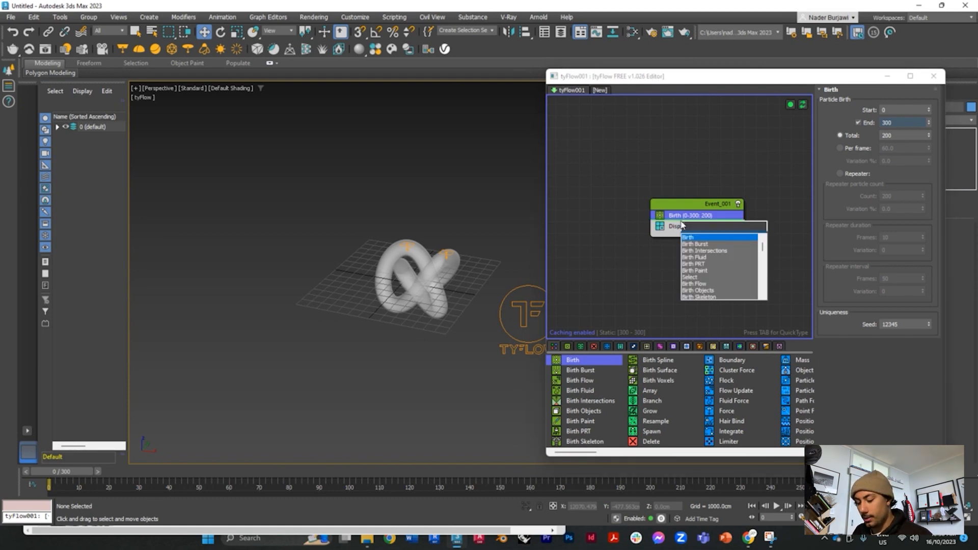
text(pos)
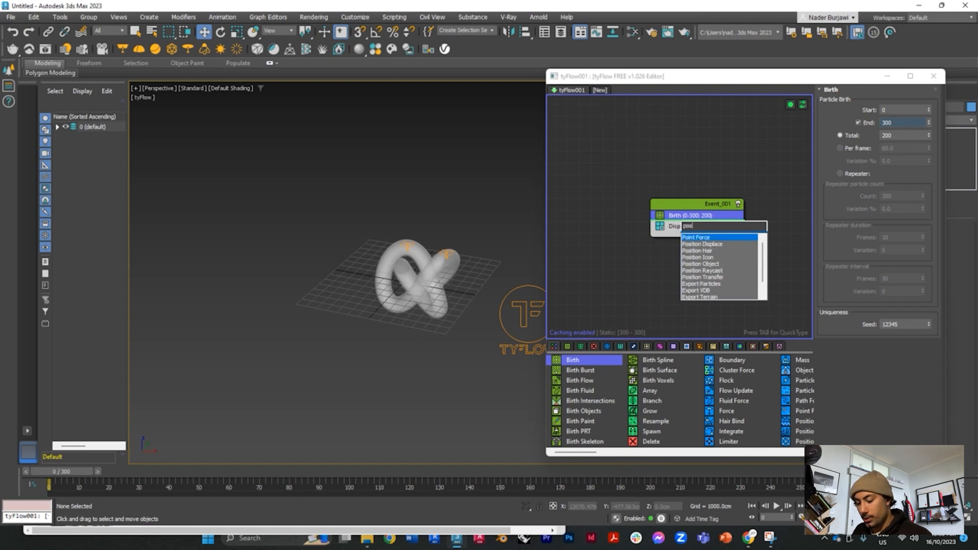
text(ition)
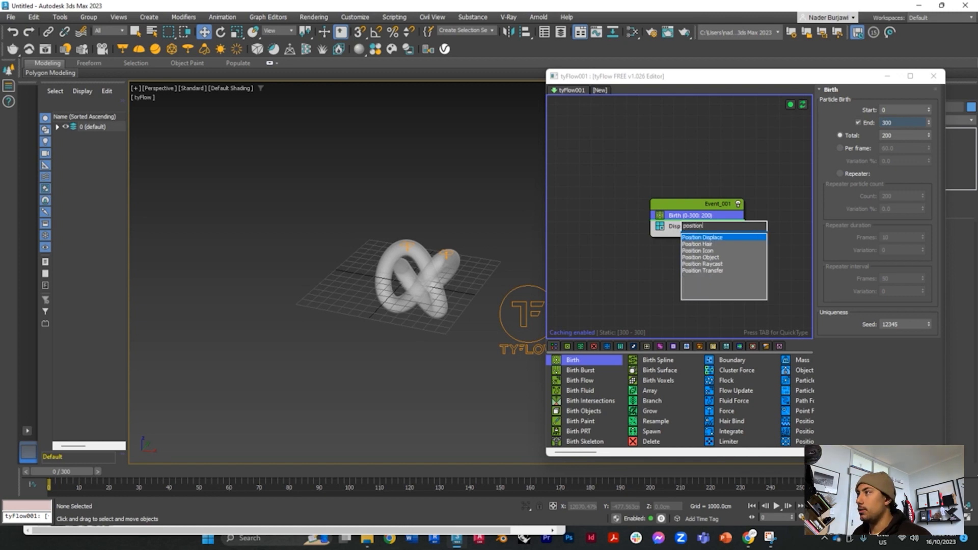
click(696, 252)
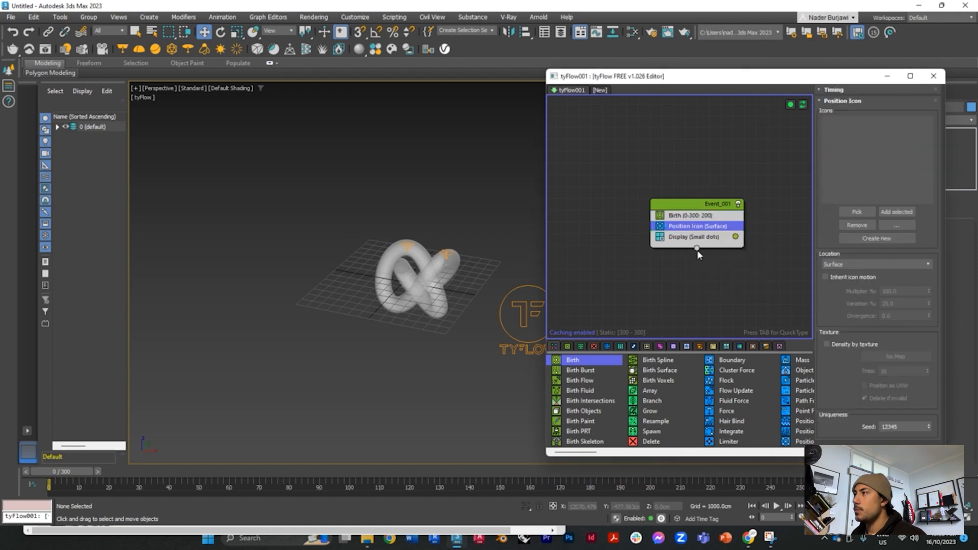
Step: Assign both tyIcons inside the torus knot, tyIcon002 and tyIcon001, to the Position Icon operator
click(857, 211)
scroll(437, 255, up, 3)
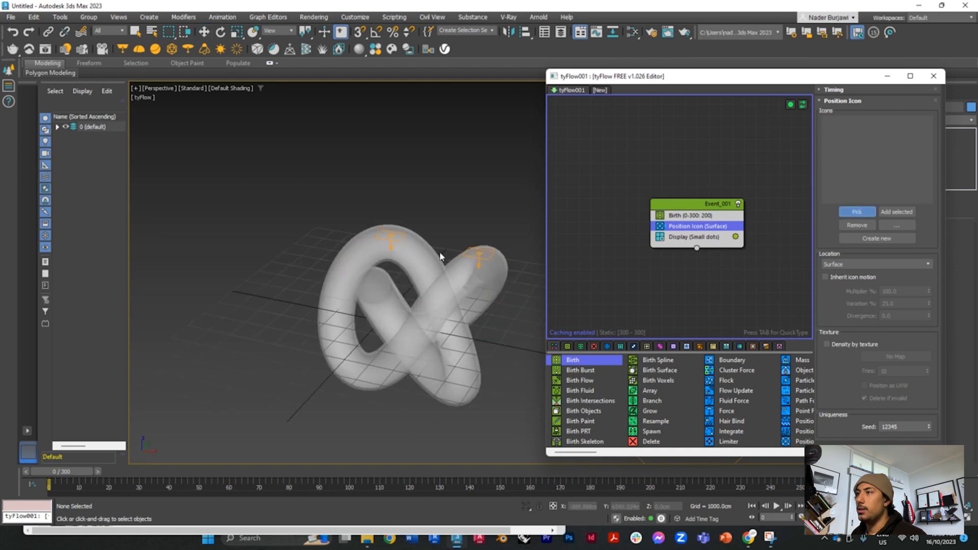
click(399, 246)
click(857, 212)
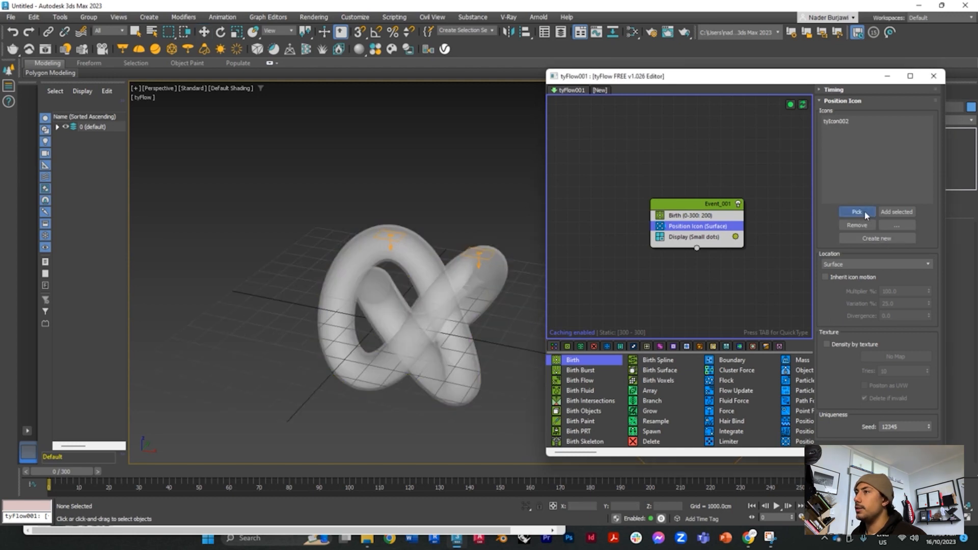
click(396, 240)
scroll(488, 186, down, 3)
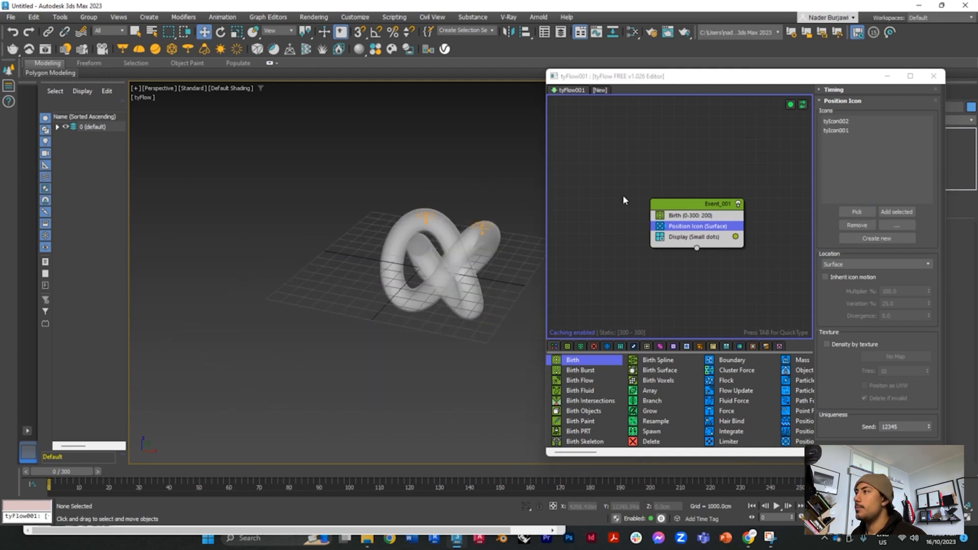
scroll(632, 247, down, 1)
scroll(728, 228, up, 1)
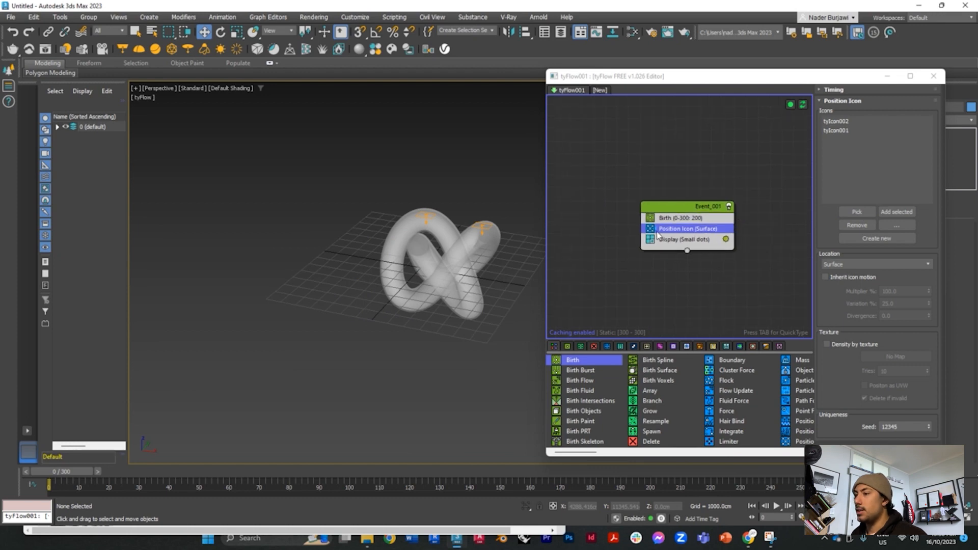
Step: Add a Shape operator to the event and reorder it so it sits between Birth and Position Icon
key(Tab)
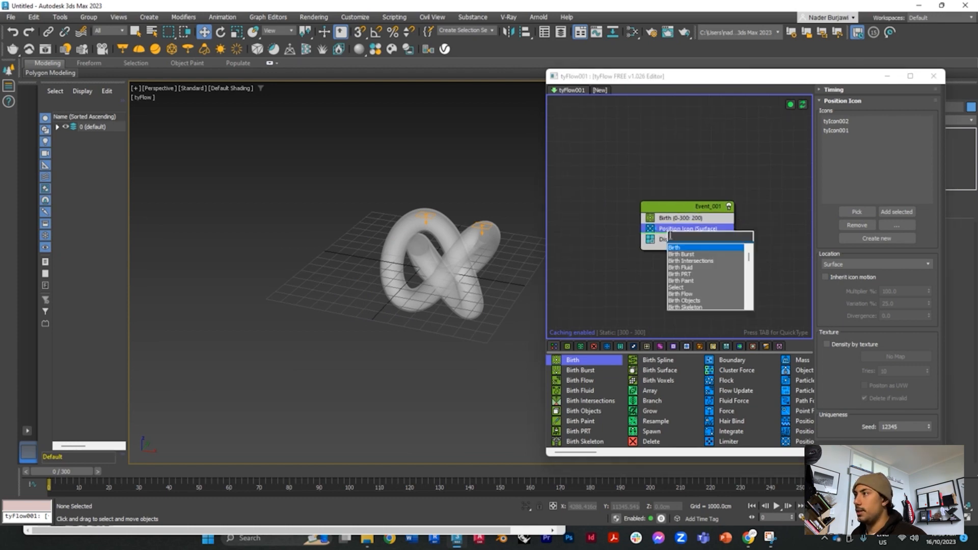
text(shape)
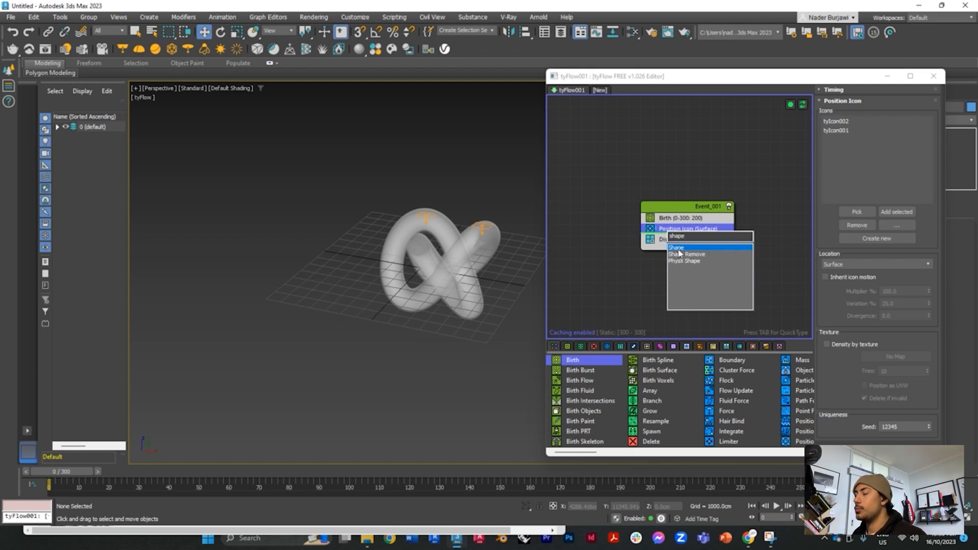
key(Return)
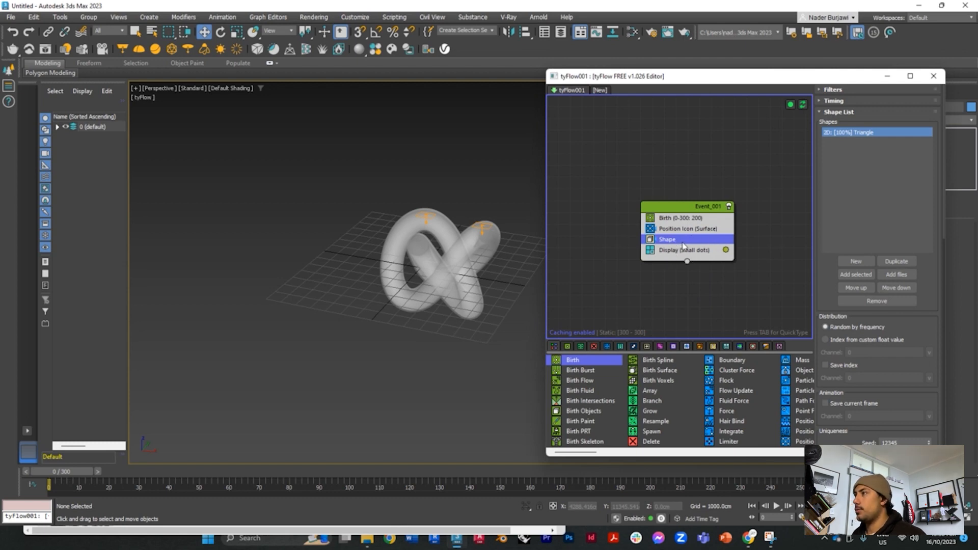
drag(678, 241, 672, 230)
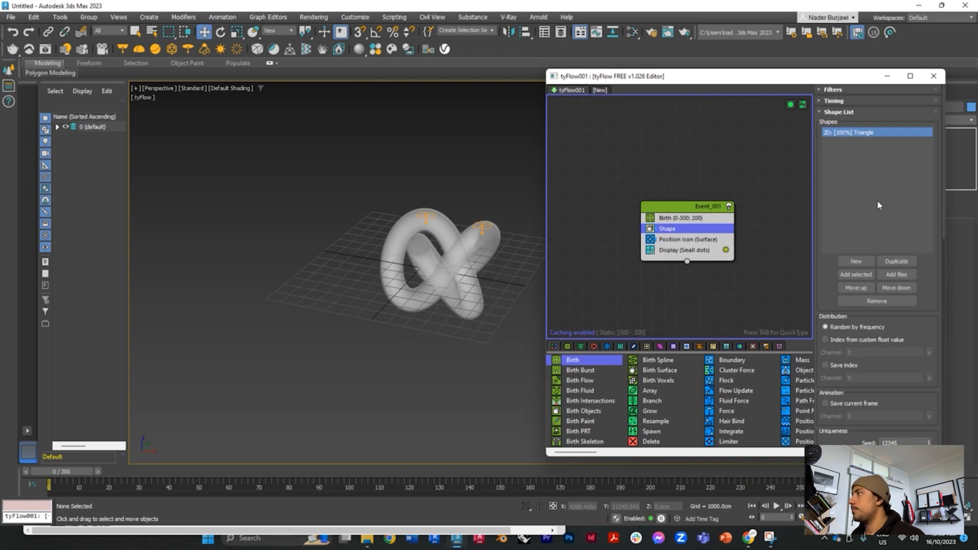
Step: Change the Shape operator's existing triangle shape to the 3D mesh Geosphere (MidRes)
drag(937, 180, 935, 304)
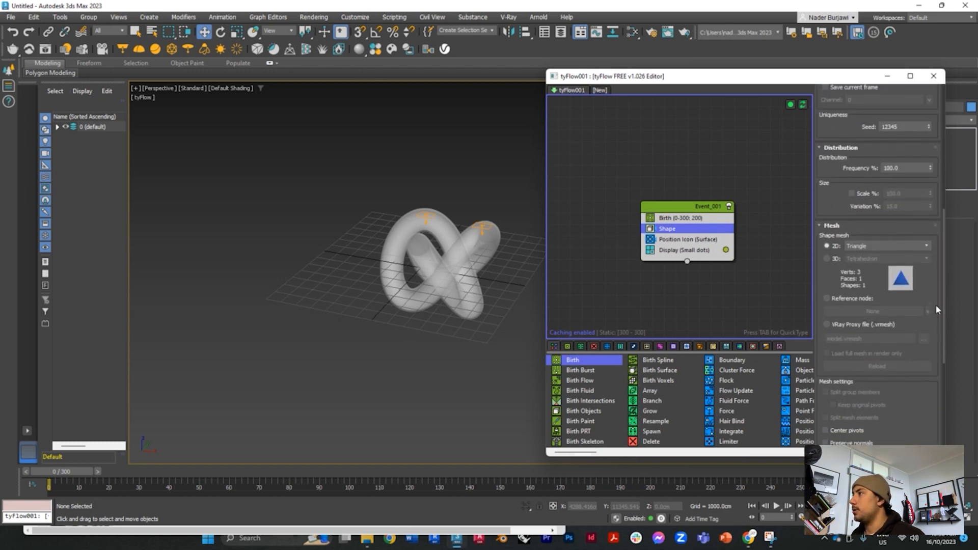
click(826, 243)
click(887, 243)
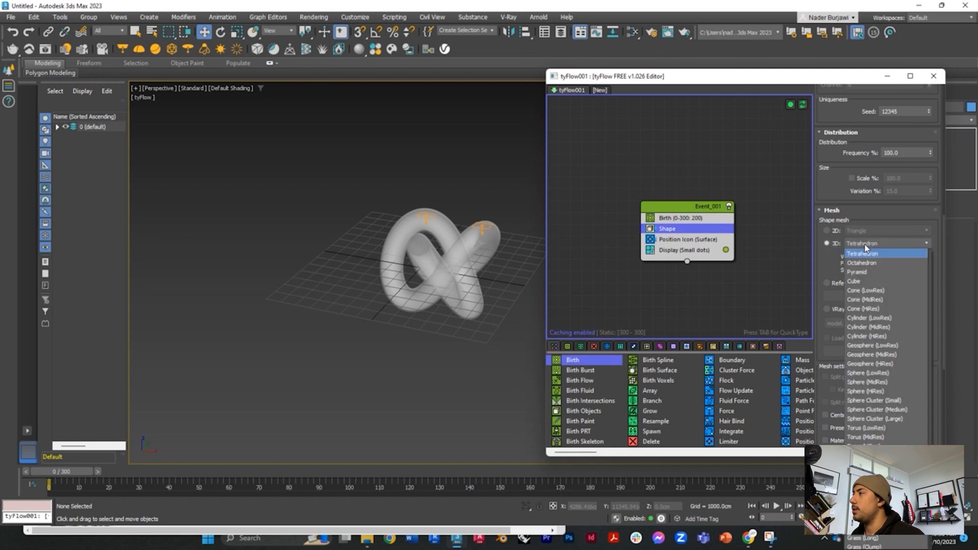
click(894, 355)
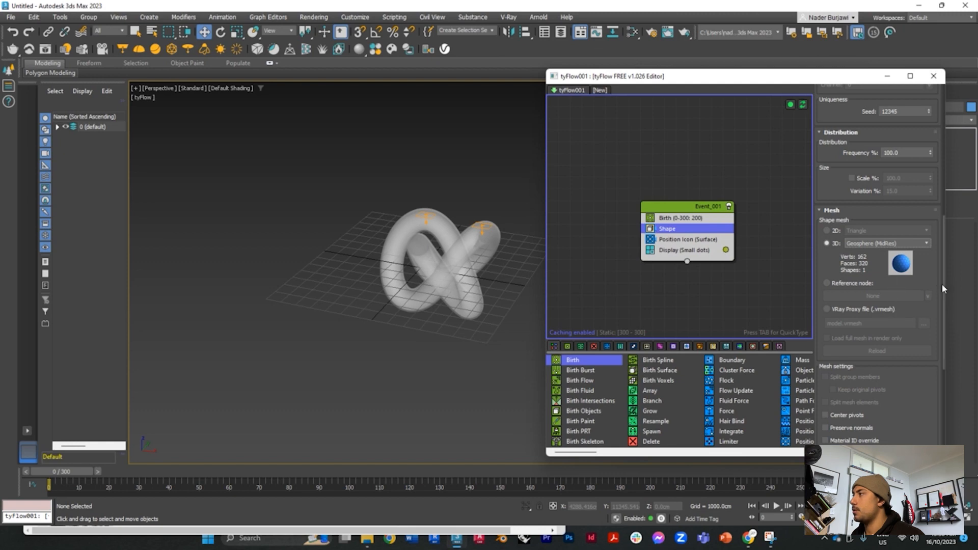
Step: Add a second entry to the Shape operator's list and make it the 3D mesh Chunks (Round)
drag(941, 283, 941, 175)
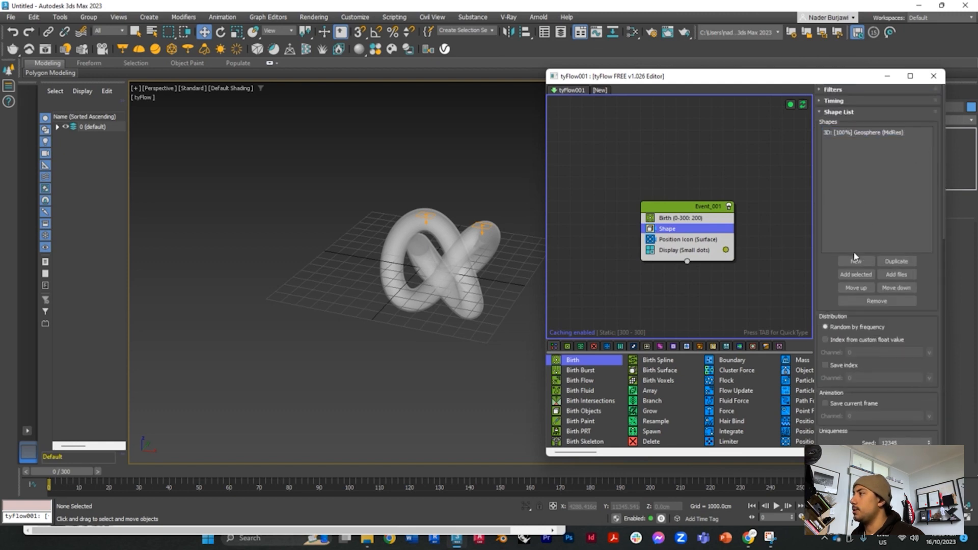
click(856, 261)
drag(942, 167, 935, 302)
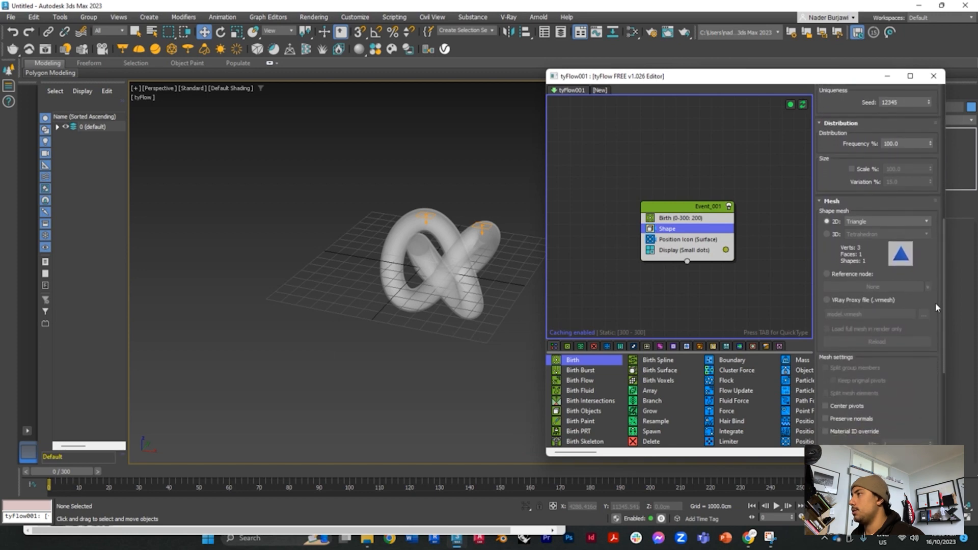
click(827, 234)
click(886, 234)
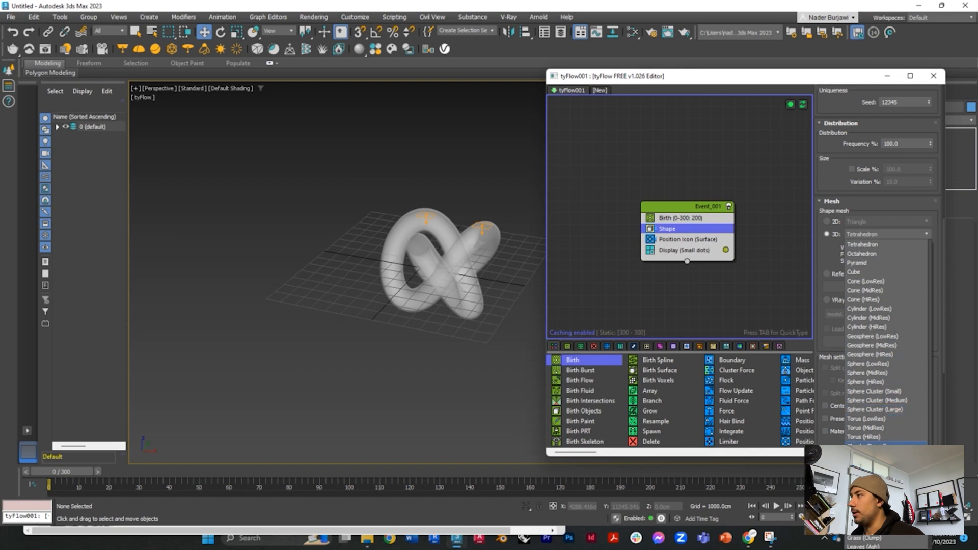
click(866, 444)
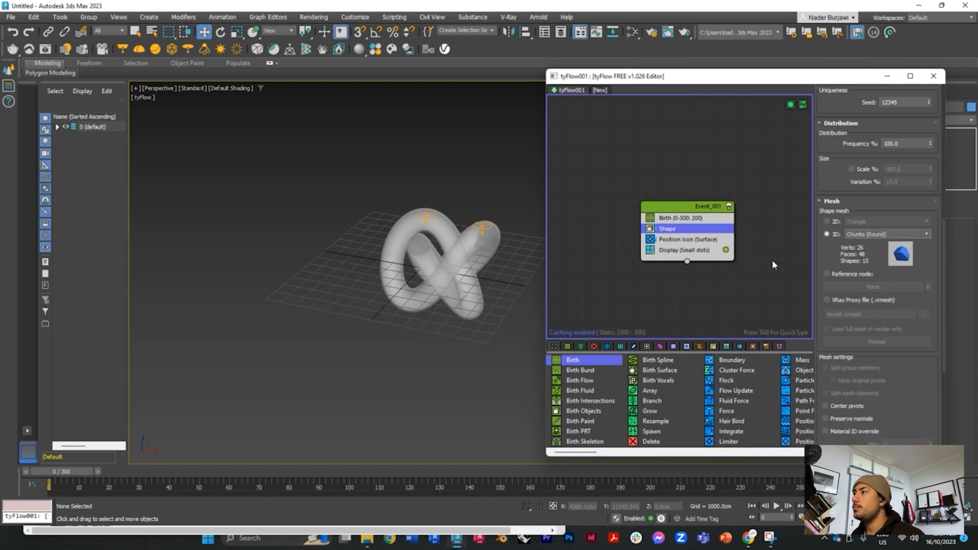
click(740, 277)
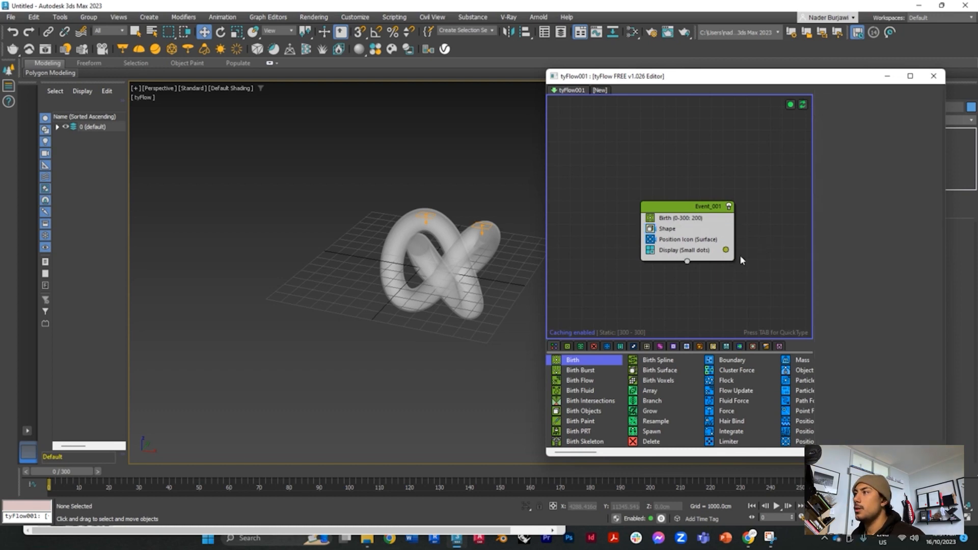
Step: Scrub the timeline to frame 134 and set the Display operator's mode to Geometry
drag(70, 474, 461, 469)
key(w)
click(685, 250)
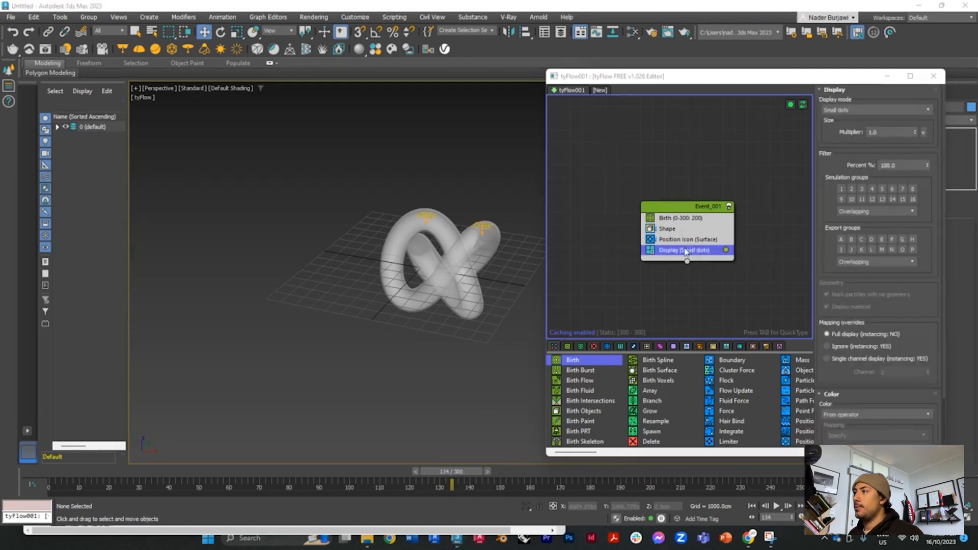
click(875, 109)
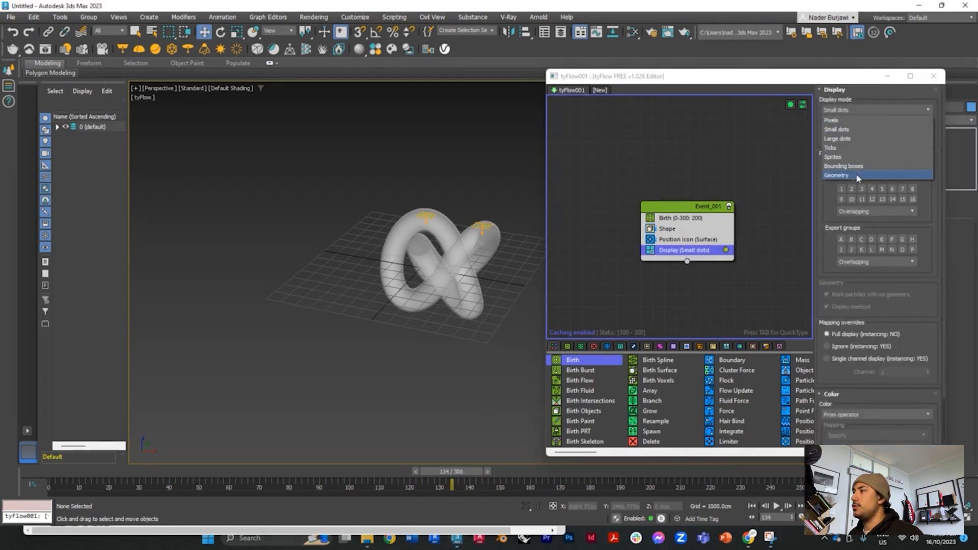
click(856, 173)
Step: Add a Scale operator to the event and reorder it so it sits between Birth and Shape
click(685, 239)
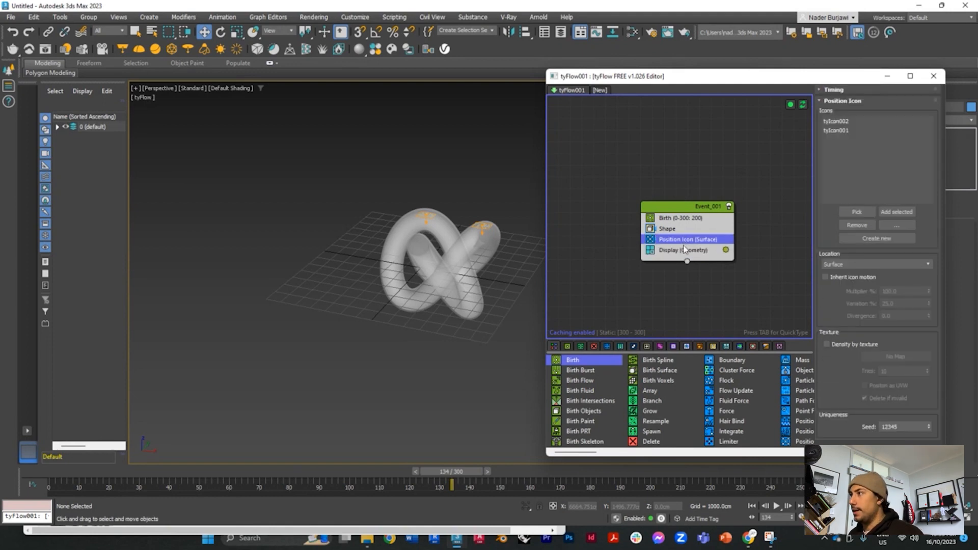
key(Tab)
text(sca)
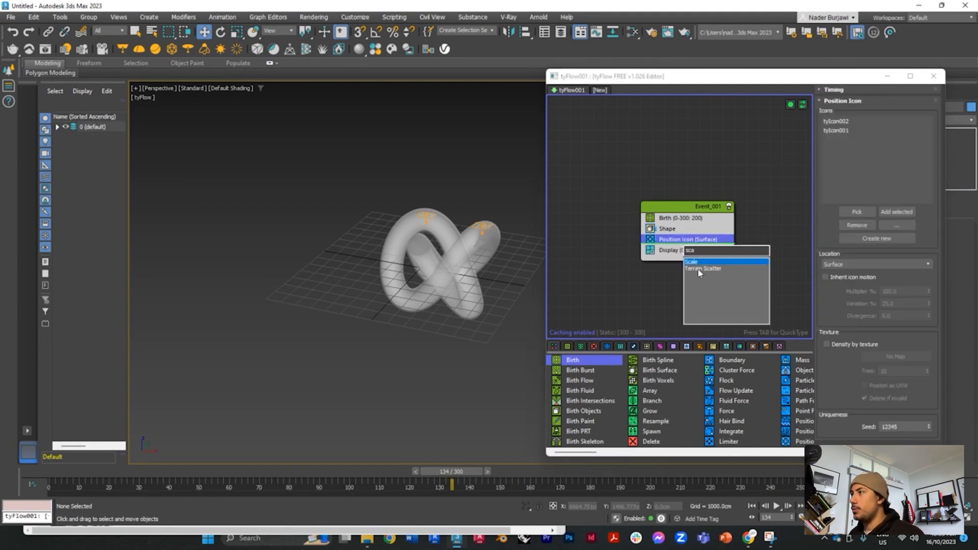
click(697, 263)
drag(681, 251, 686, 236)
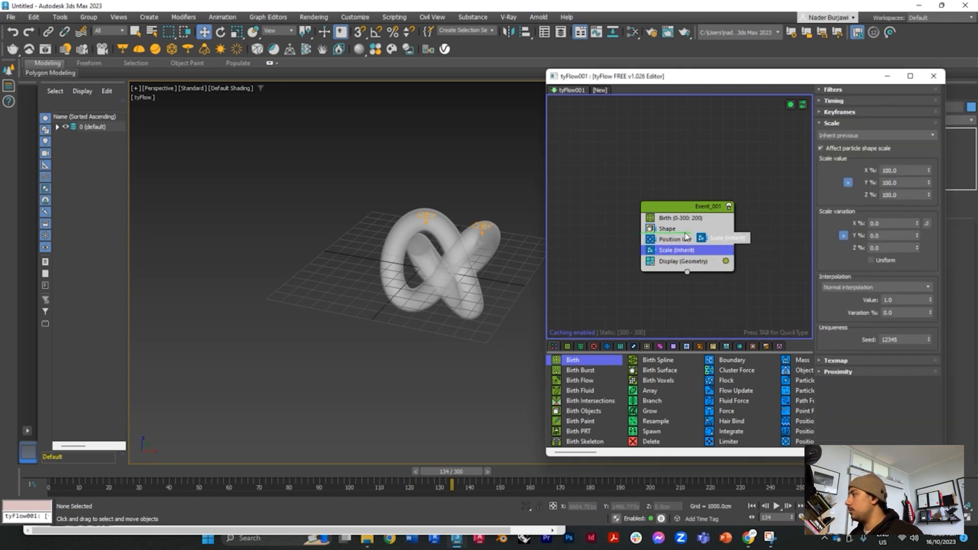
drag(686, 236, 683, 226)
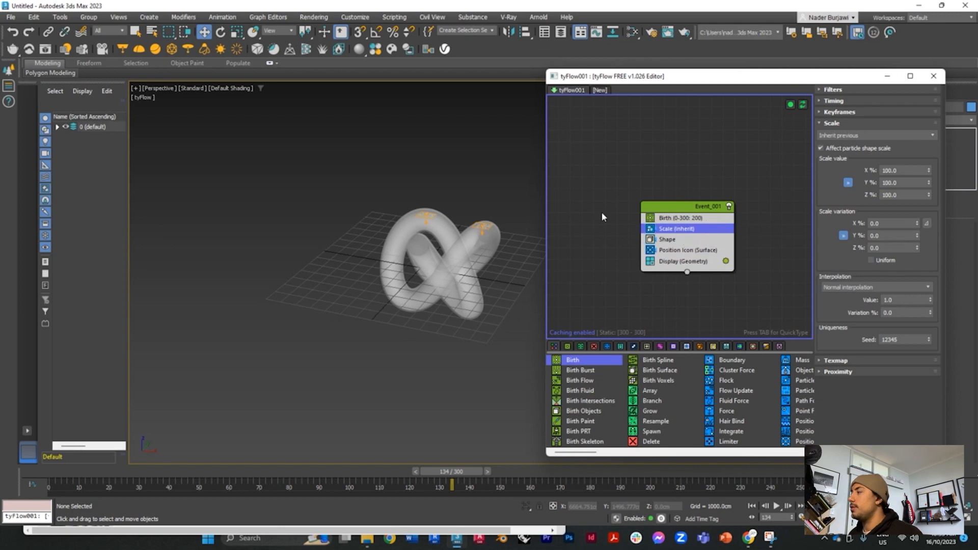
Step: Set the Scale operator's variation to 100% and its scale value to 300% on all axes, and scrub to frame 133
double_click(886, 223)
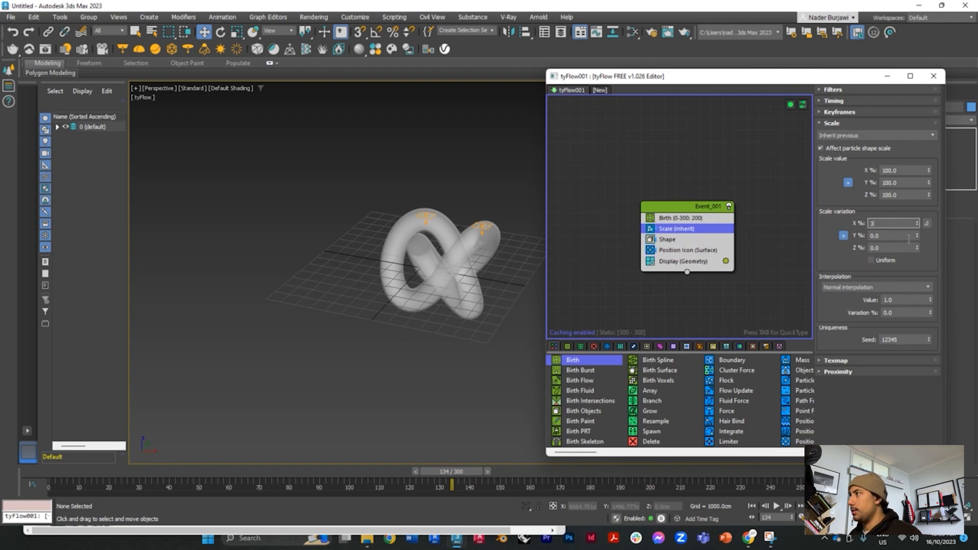
key(Tab)
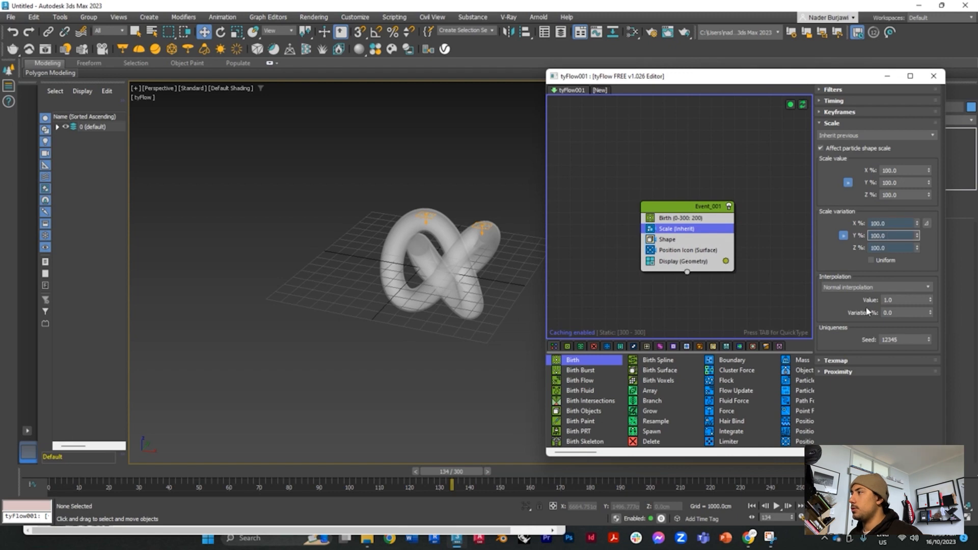
double_click(873, 224)
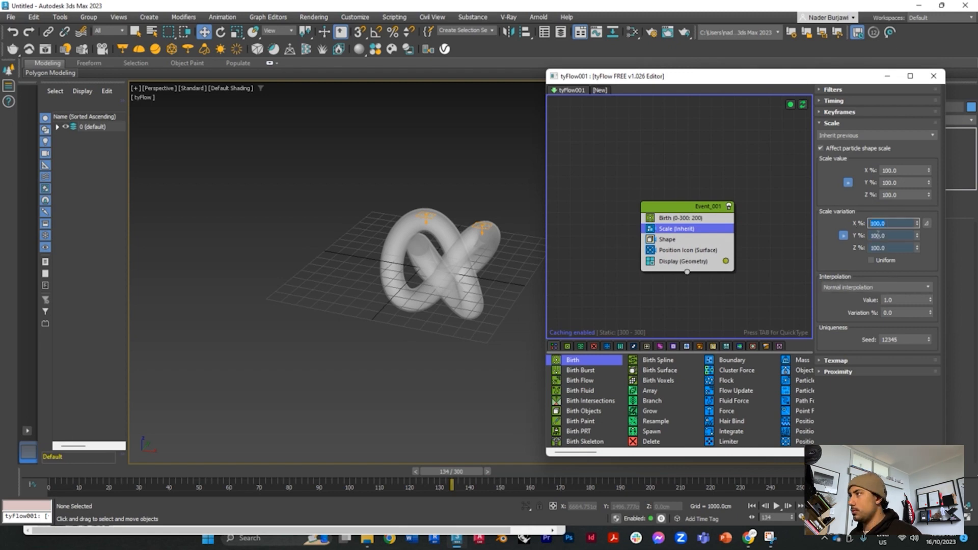
text(300)
key(Tab)
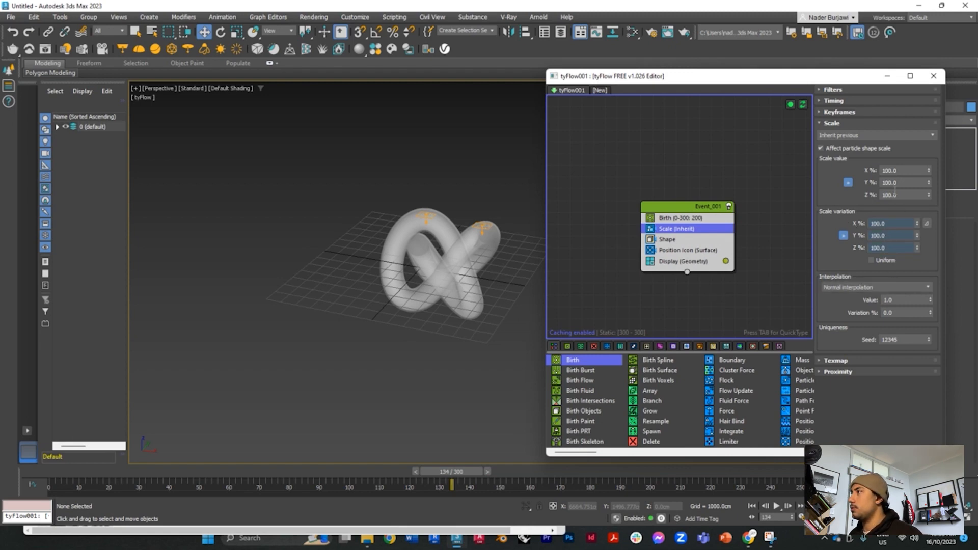
click(901, 173)
double_click(901, 171)
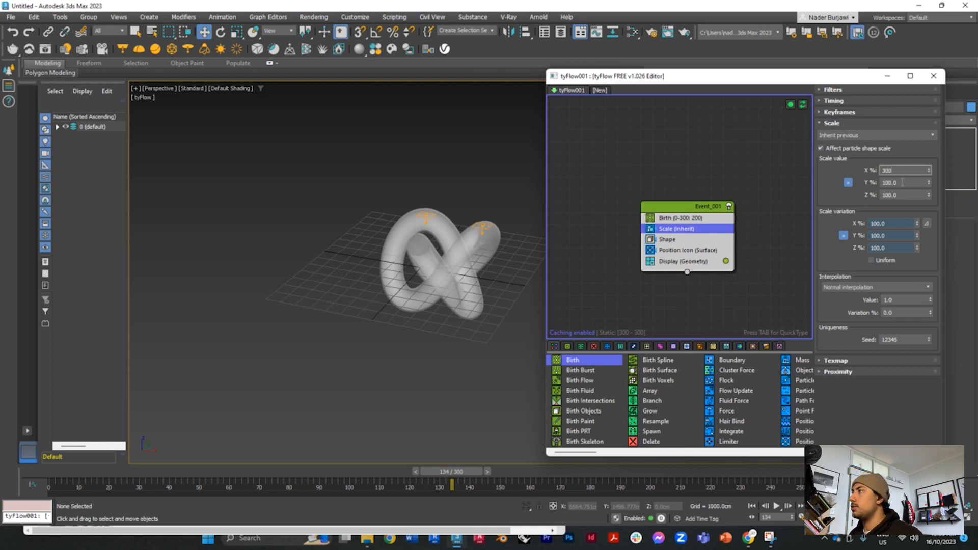
key(Tab)
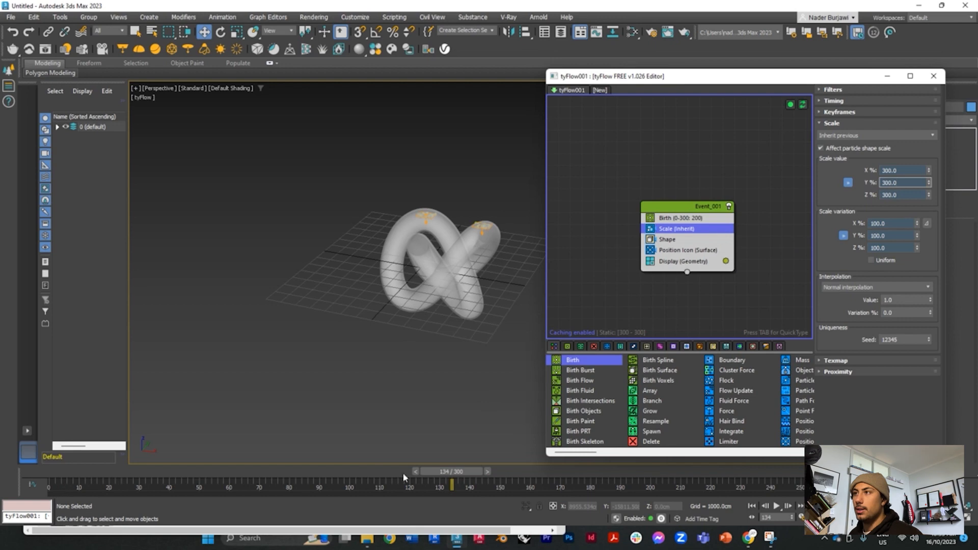
drag(451, 471, 446, 448)
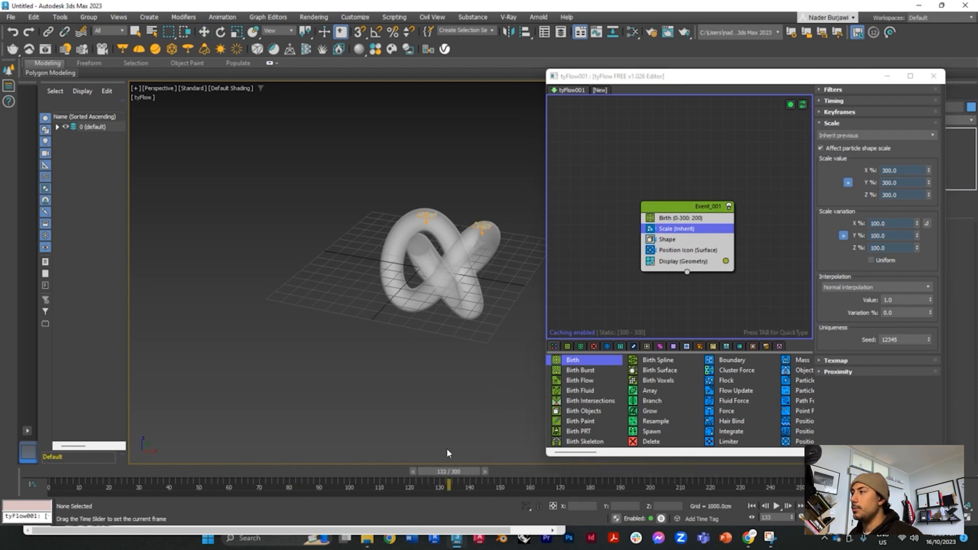
Step: Change the Display operator's particle colour to red
click(725, 261)
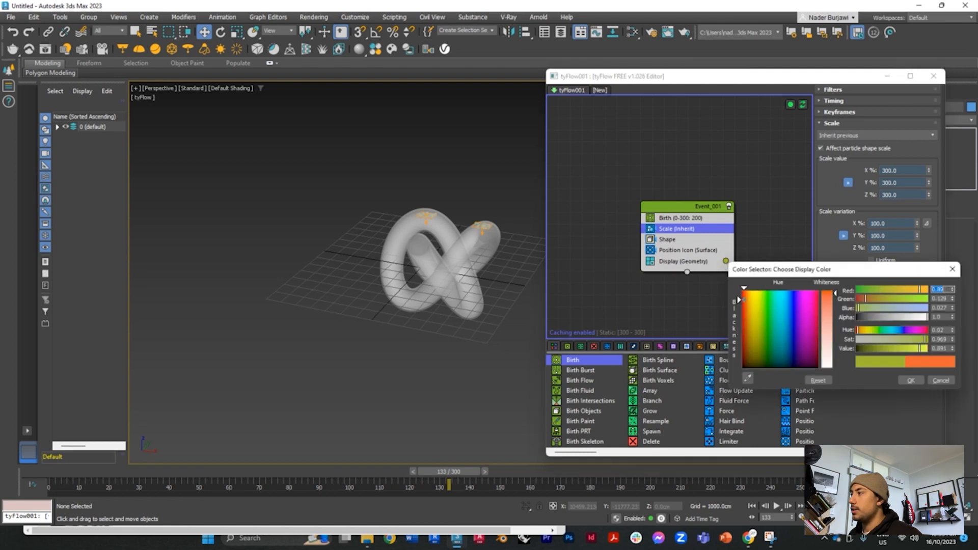
click(743, 294)
click(910, 381)
Step: Add a PhysX Shape operator directly below Position Icon and scrub the timeline forward to preview the particles' motion
click(684, 250)
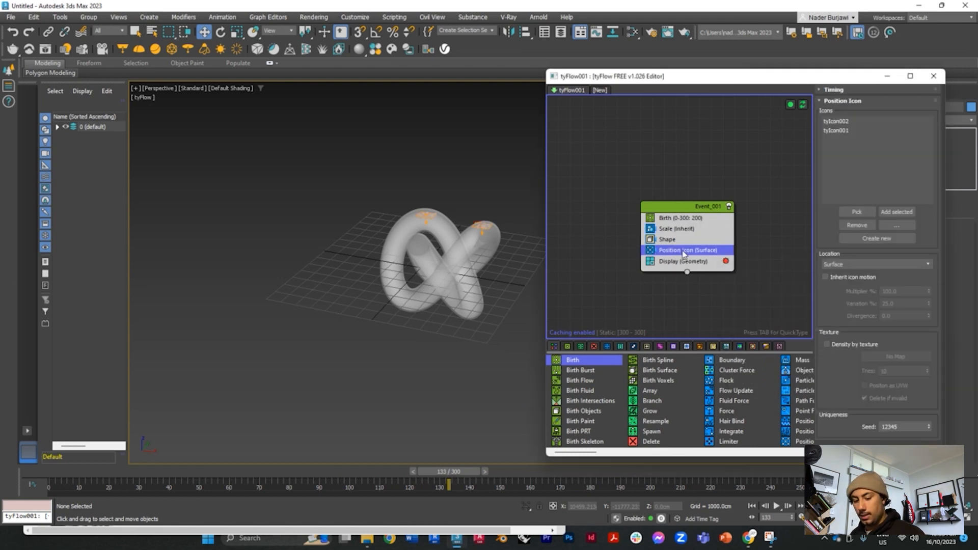
key(Tab)
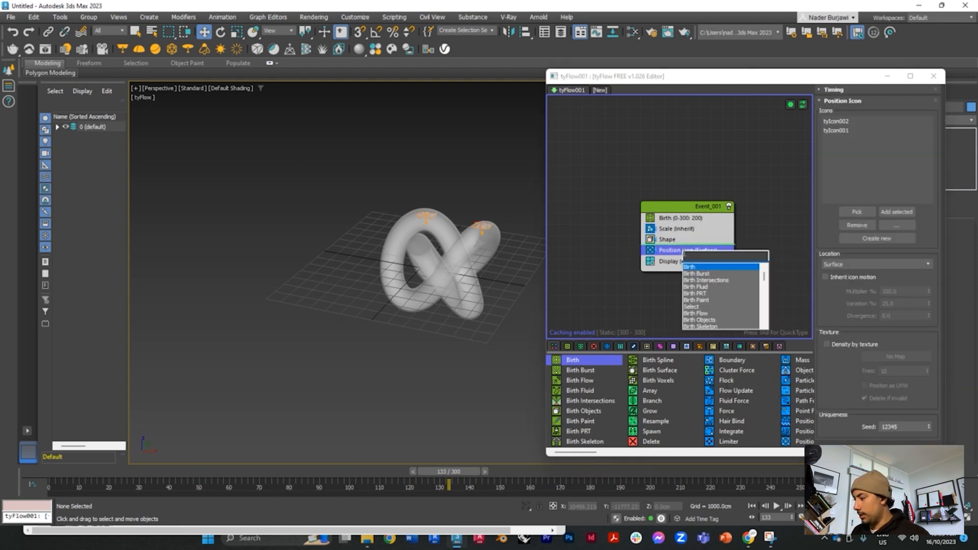
text(phy)
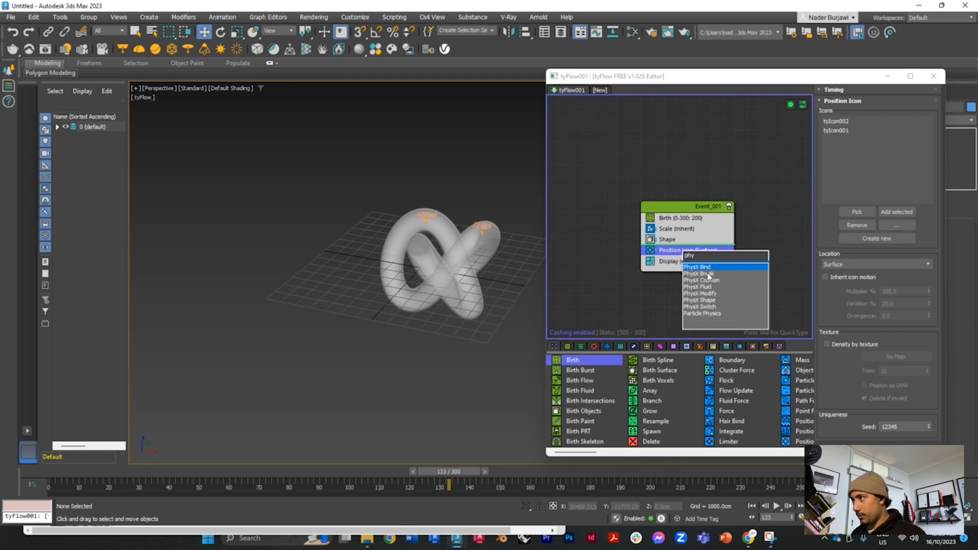
click(712, 302)
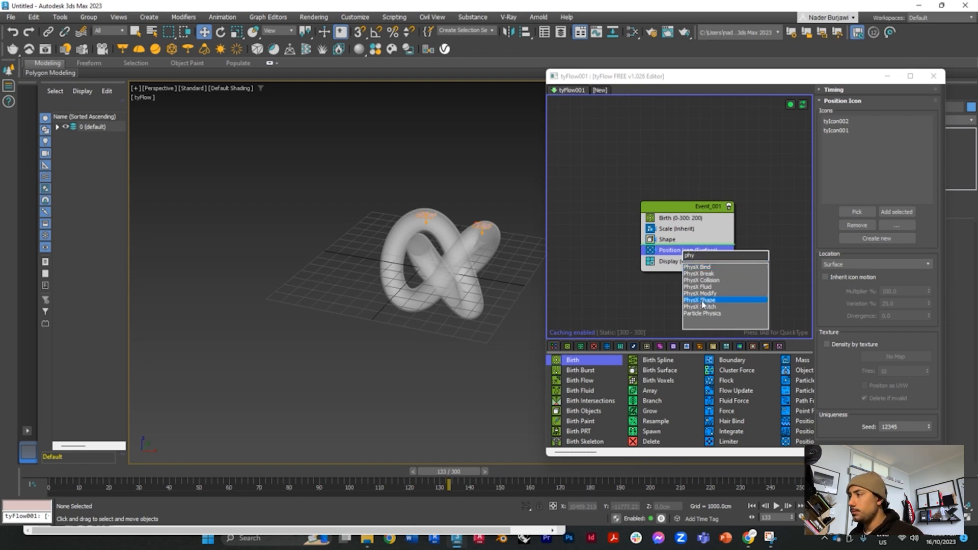
click(703, 301)
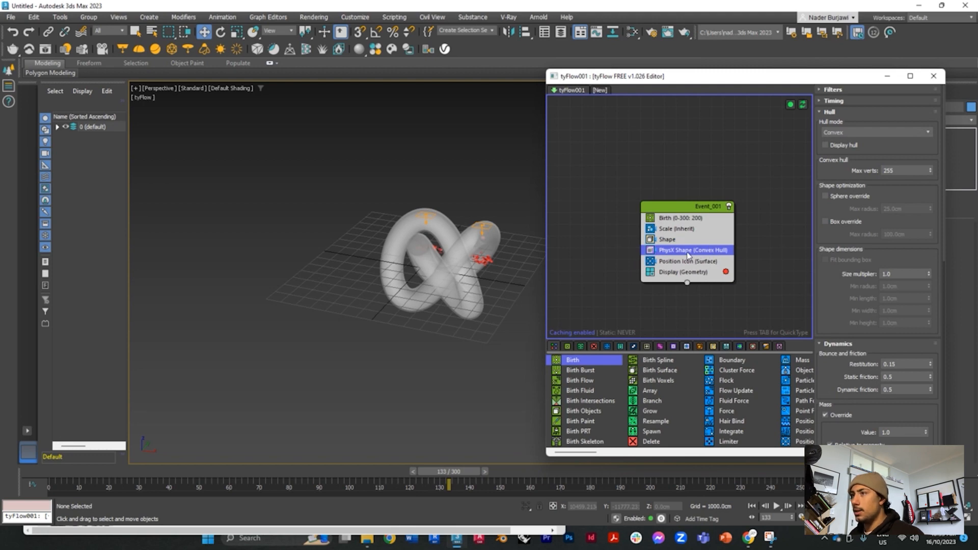
drag(441, 472, 486, 471)
key(w)
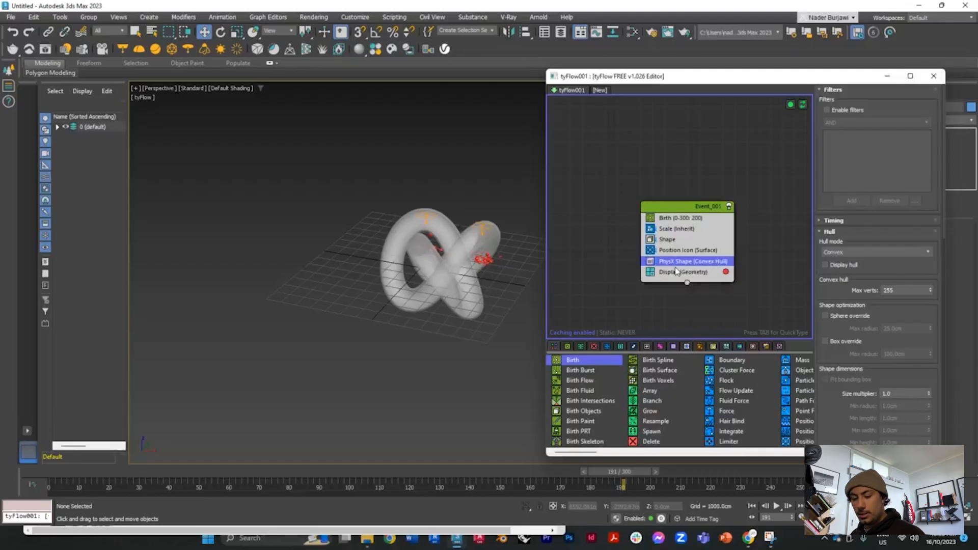
Step: Add a PhysX Collision operator to the event below PhysX Shape
key(Tab)
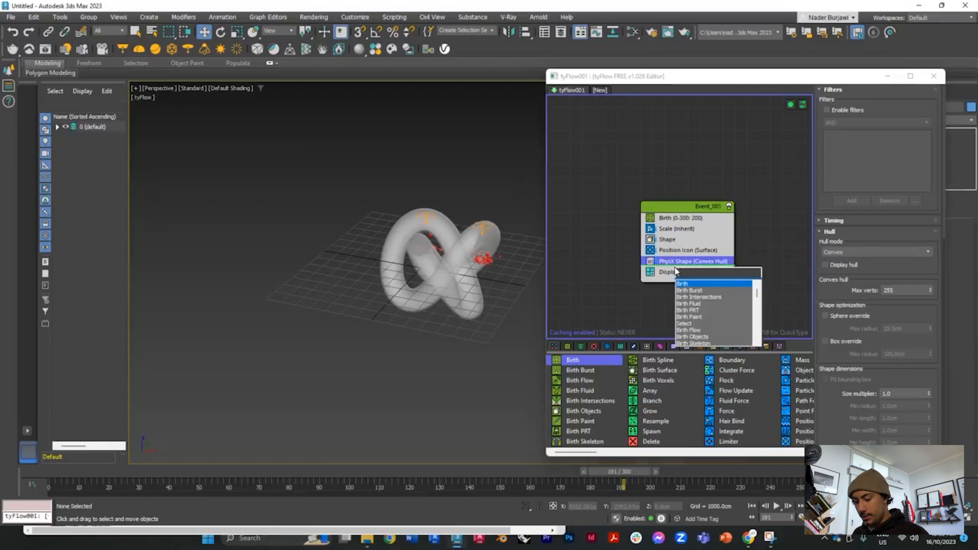
text(ph)
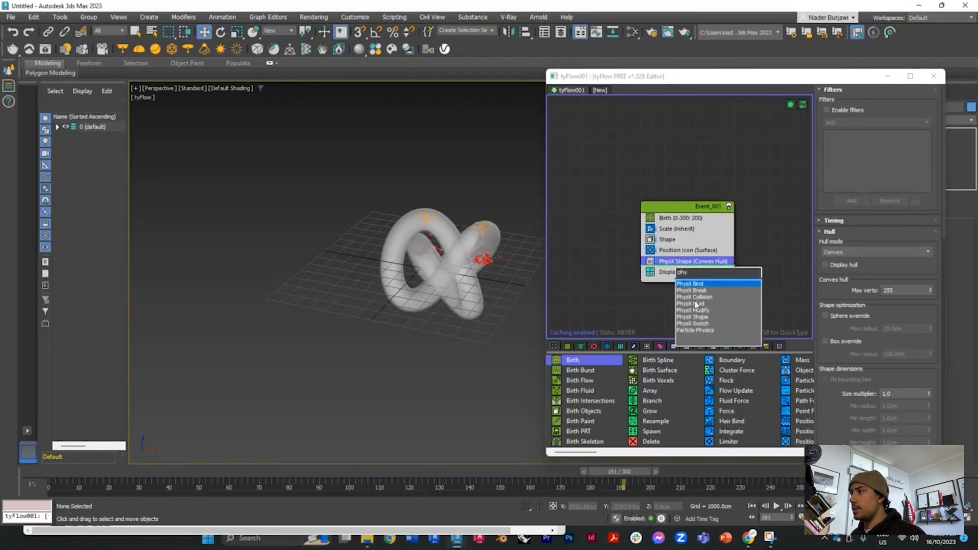
text(y)
key(Down)
key(Down)
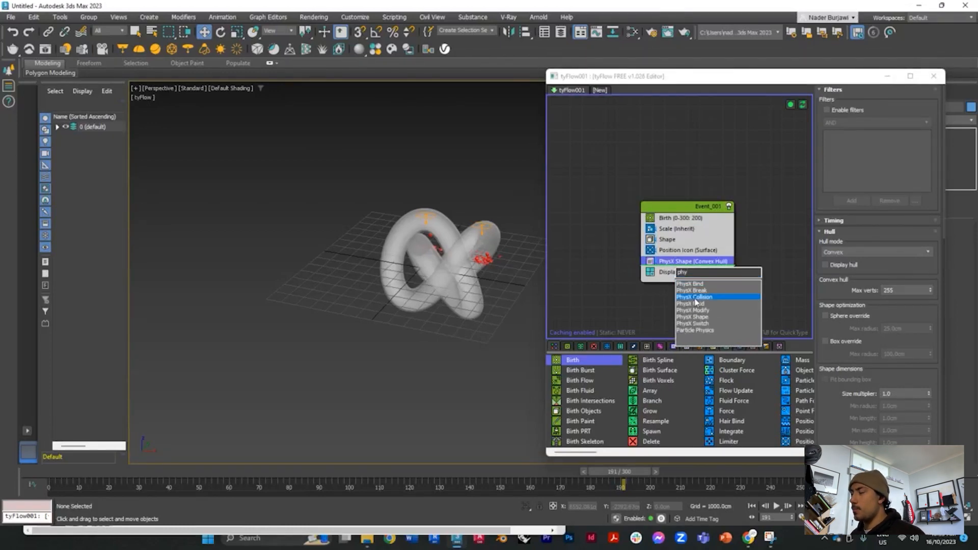
key(Return)
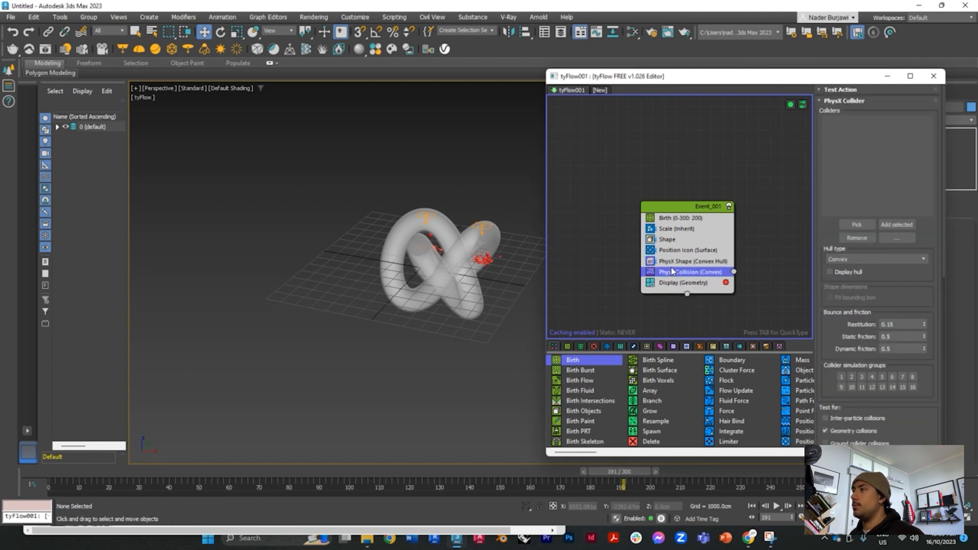
Step: Pick the torus knot as the PhysX Collision operator's collider and scrub the timeline to check the collisions
click(856, 224)
click(436, 294)
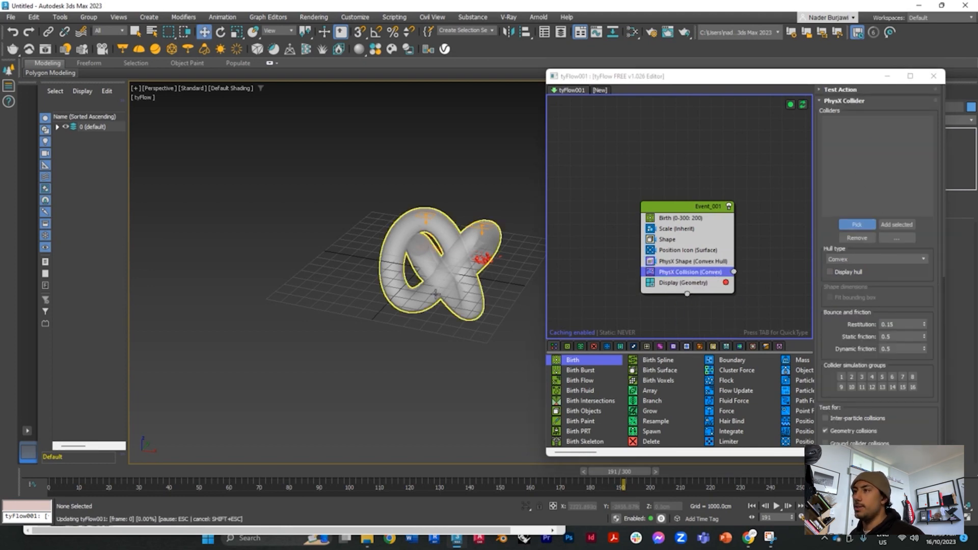
click(436, 294)
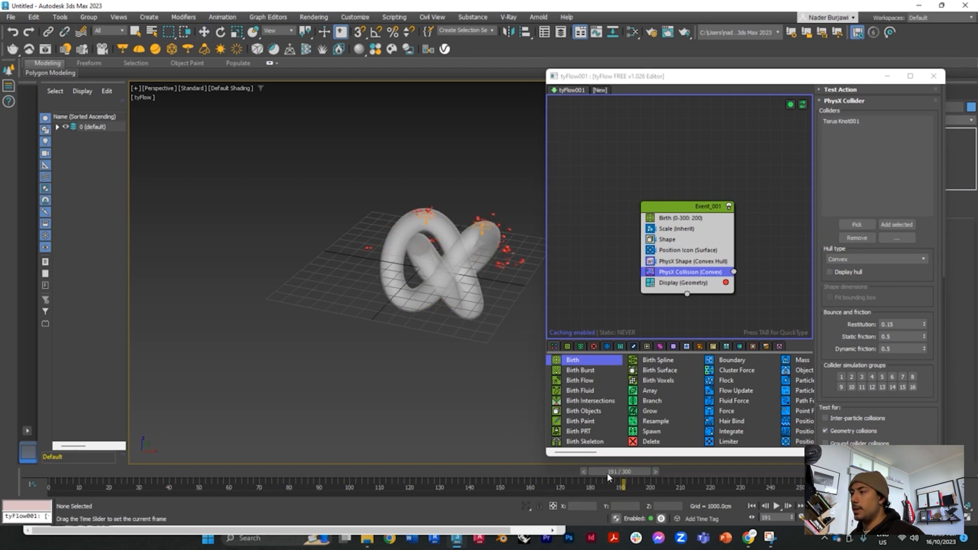
mouse_move(619, 471)
mouse_down()
mouse_move(411, 472)
mouse_move(679, 472)
mouse_move(530, 471)
mouse_move(617, 481)
mouse_up()
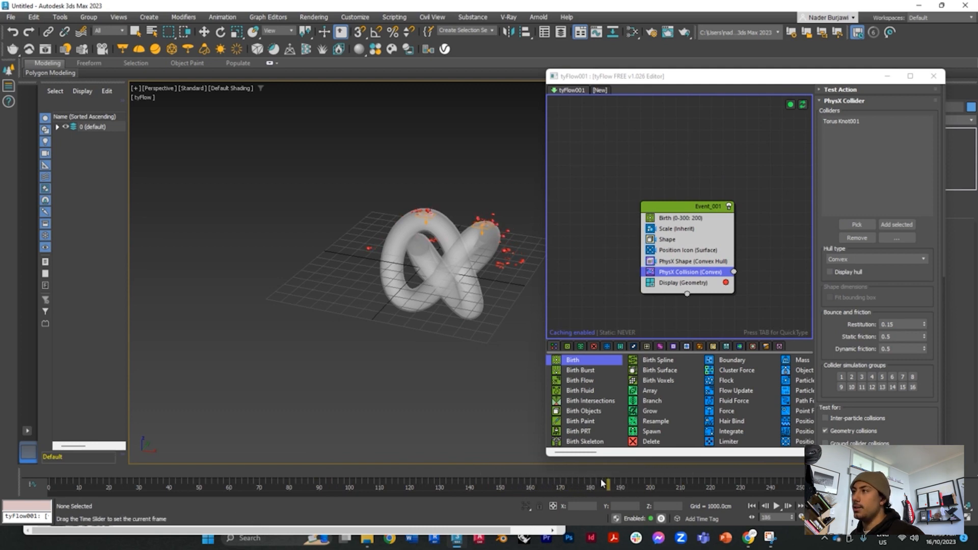
key(w)
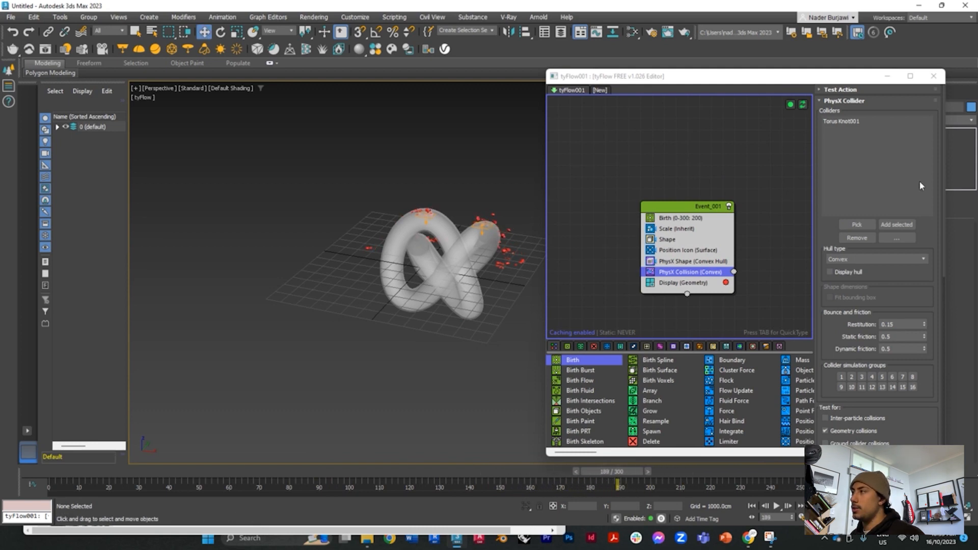
Step: Display the collider's hull to inspect it, change the hull type to Mesh, and turn the hull display off again
click(829, 271)
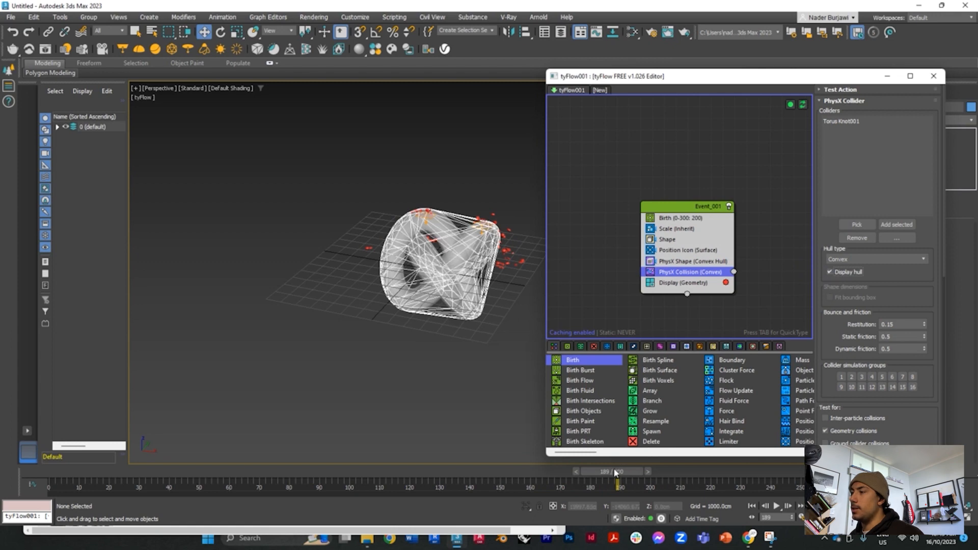
drag(618, 482, 653, 482)
click(855, 261)
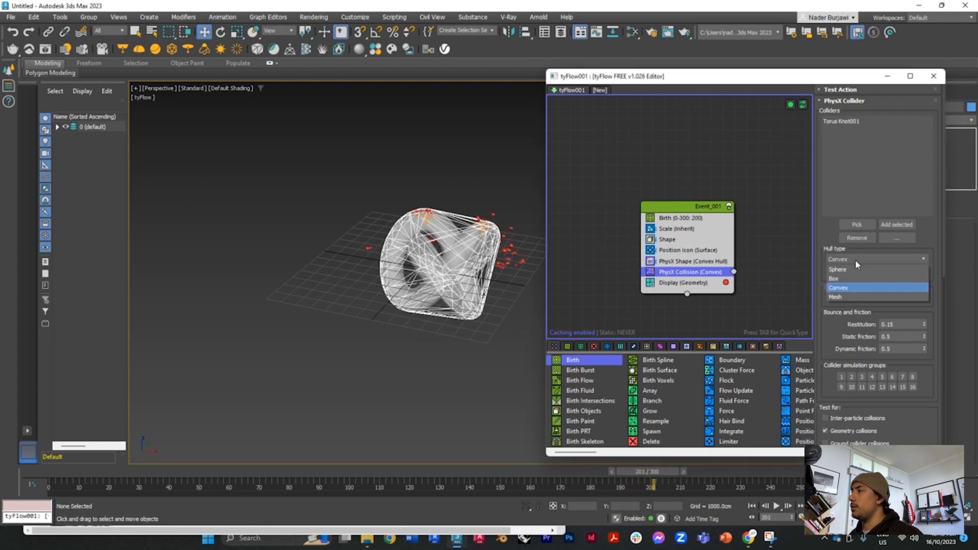
click(844, 296)
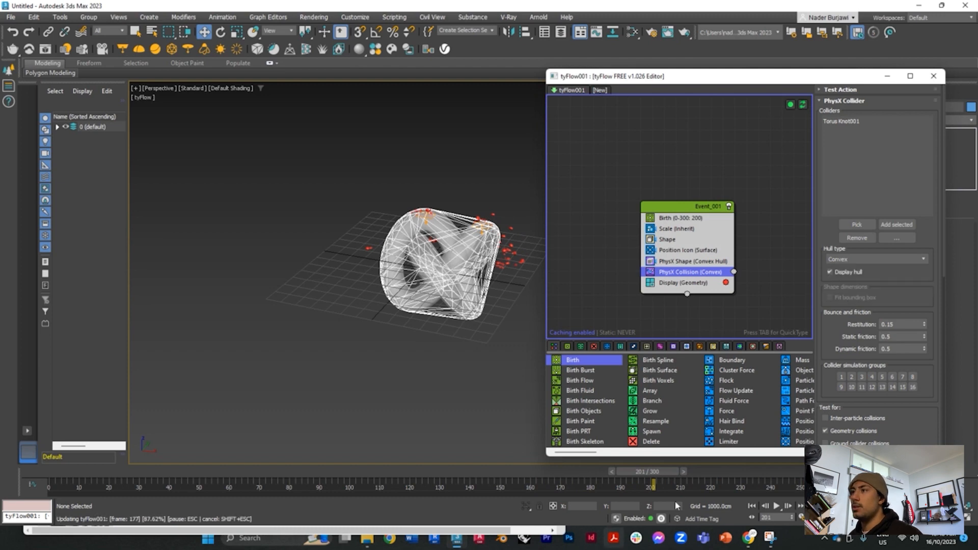
click(830, 272)
Step: Scrub through the timeline and view the torus knot from several angles to examine how the particles behave inside it
drag(643, 484, 754, 471)
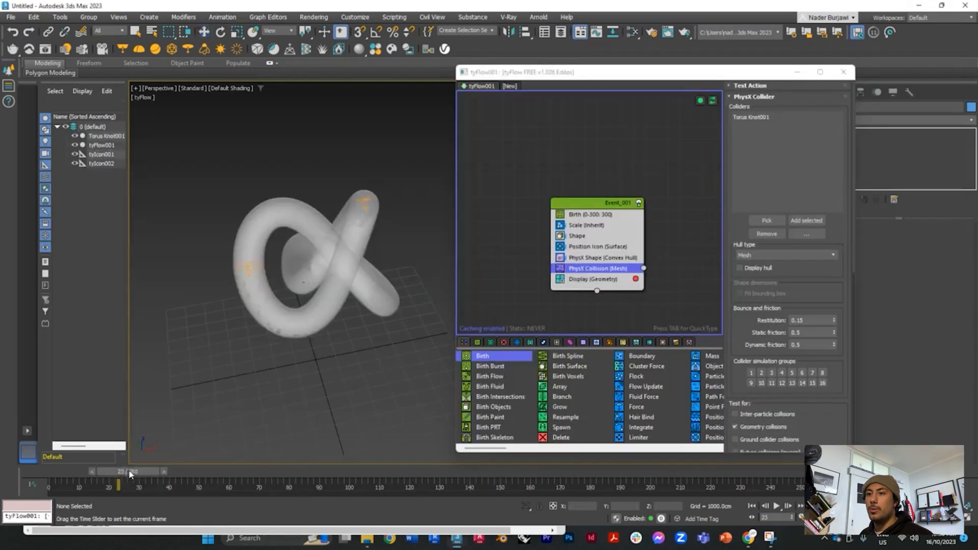
drag(129, 474, 386, 473)
key(w)
click(356, 249)
alt+middle_drag(355, 249, 337, 280)
scroll(337, 279, up, 3)
alt+middle_drag(317, 407, 313, 368)
scroll(251, 303, down, 6)
scroll(313, 367, up, 4)
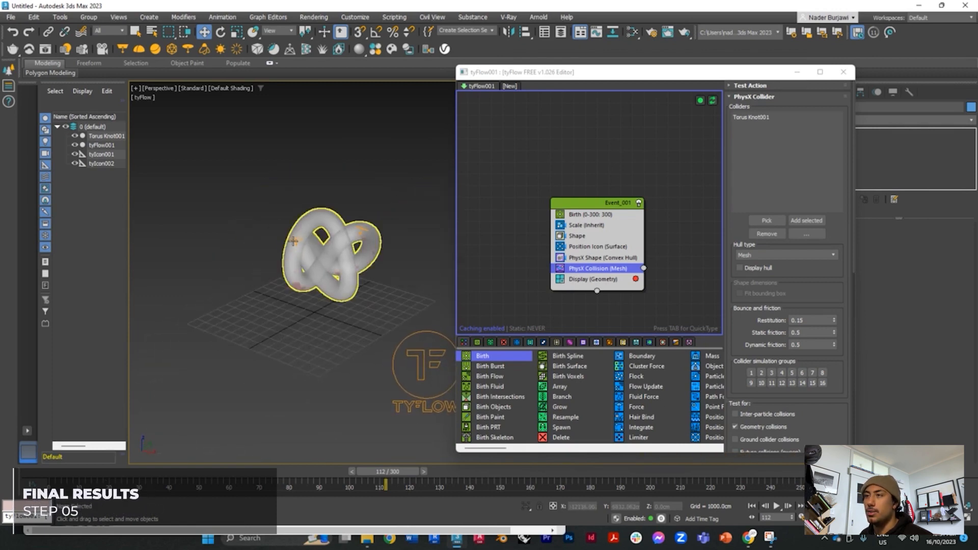
mouse_move(387, 471)
mouse_down()
mouse_move(87, 471)
mouse_move(575, 469)
mouse_move(402, 462)
mouse_up()
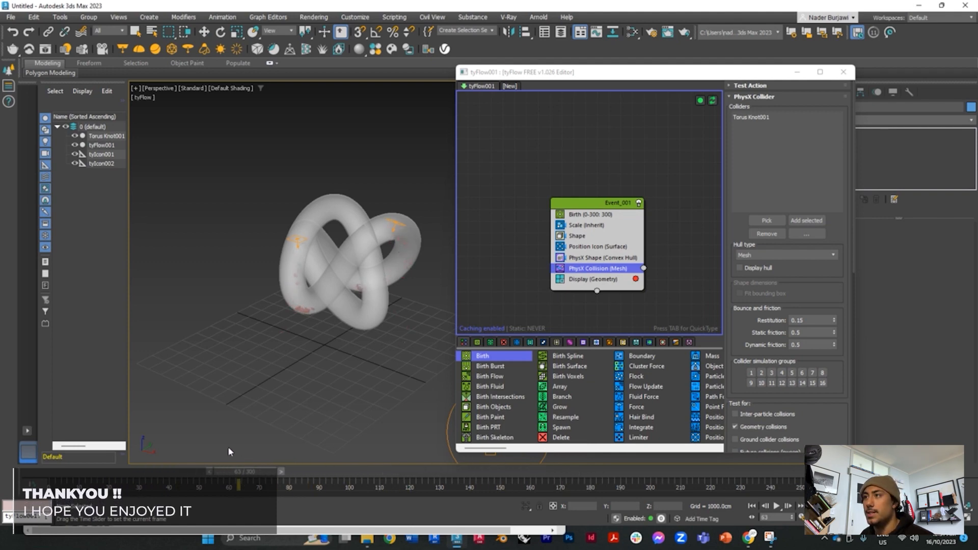